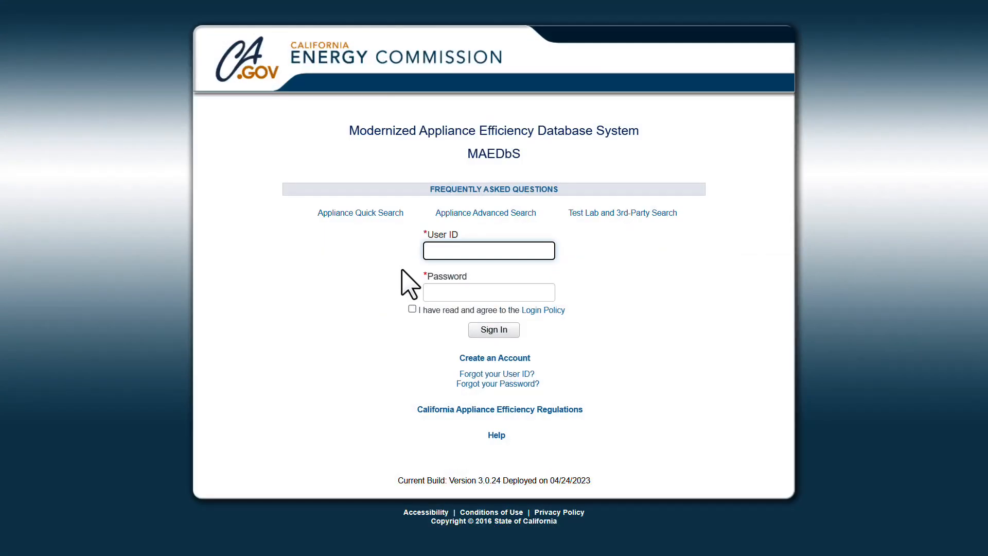
# Step: Sign in with the manufacturer user ID and password, accepting the login policy, then open Applications > Submit Appliance Data
pyautogui.press('Tab')
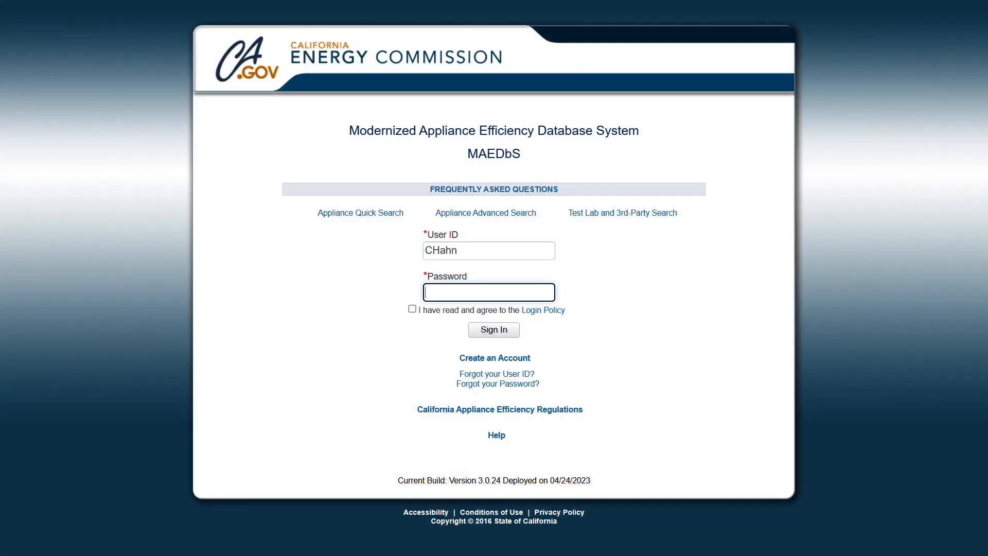
pyautogui.hotkey('ctrl', 'v')
pyautogui.click(411, 309)
pyautogui.click(411, 309)
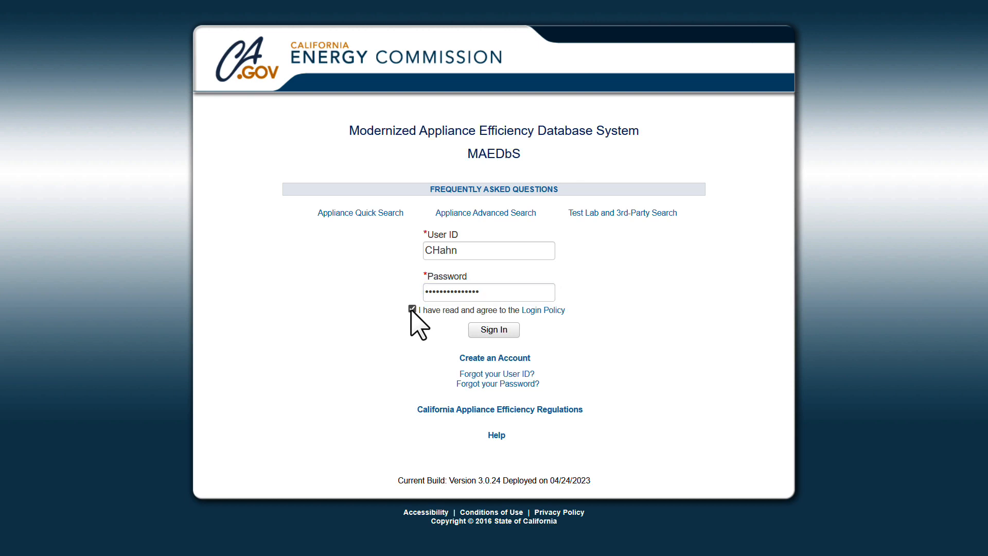
pyautogui.click(491, 330)
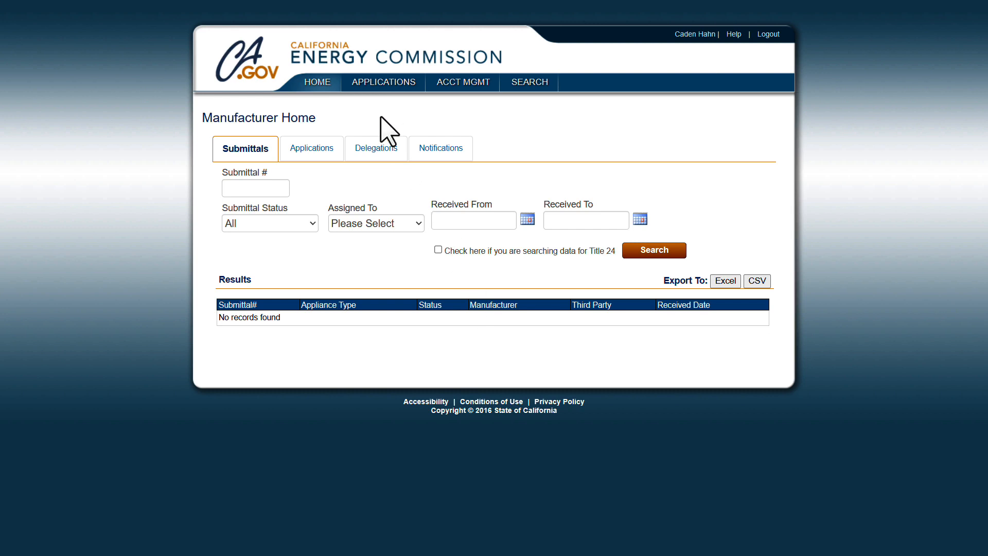
pyautogui.moveTo(384, 85)
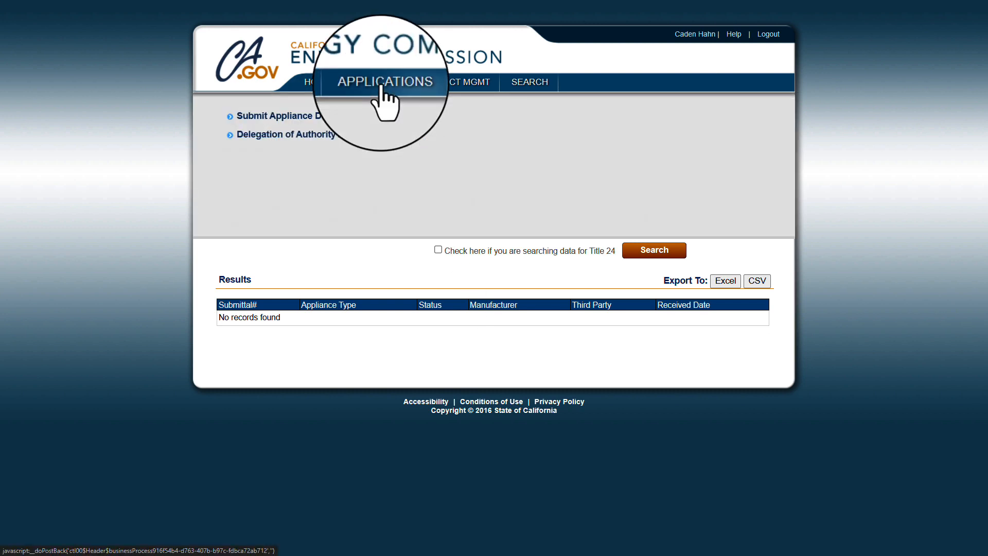
pyautogui.click(281, 118)
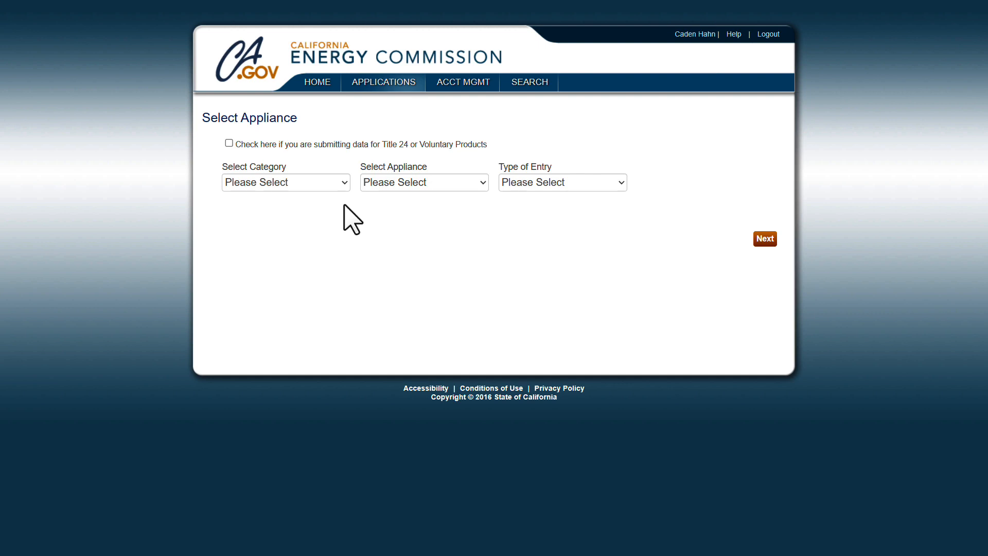
# Step: Choose category Electronics, appliance Small Battery Chargers and Manual entry, then continue to the declaration
pyautogui.click(343, 182)
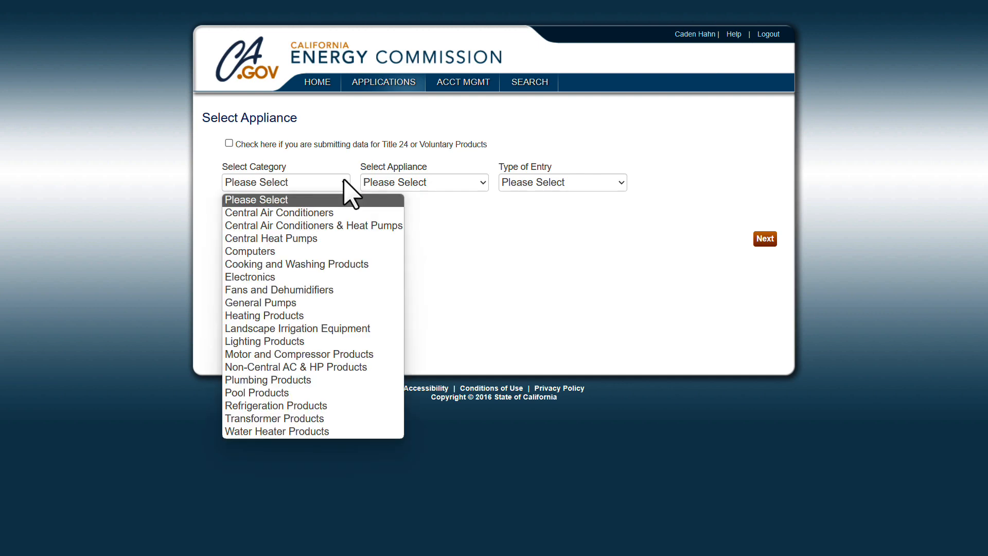
pyautogui.click(296, 288)
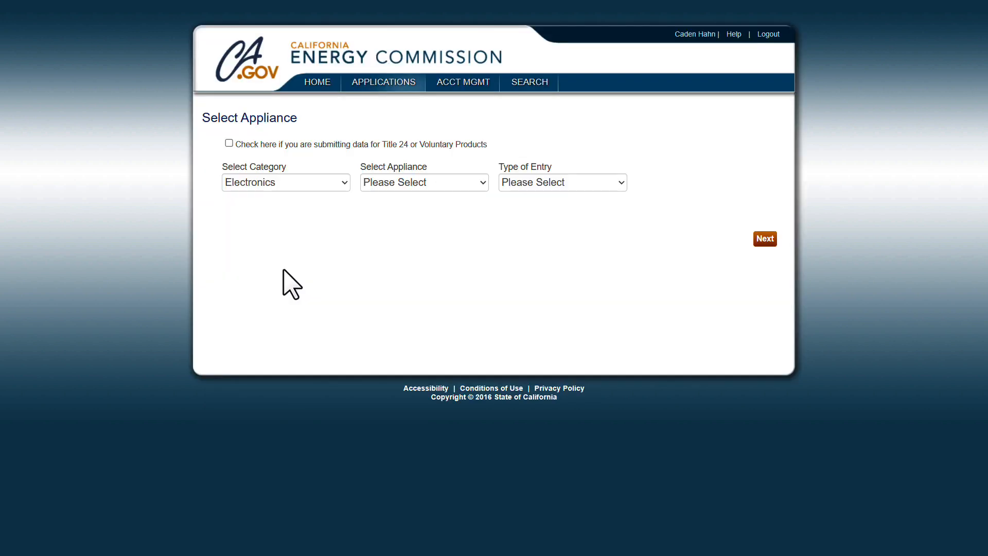
pyautogui.click(483, 183)
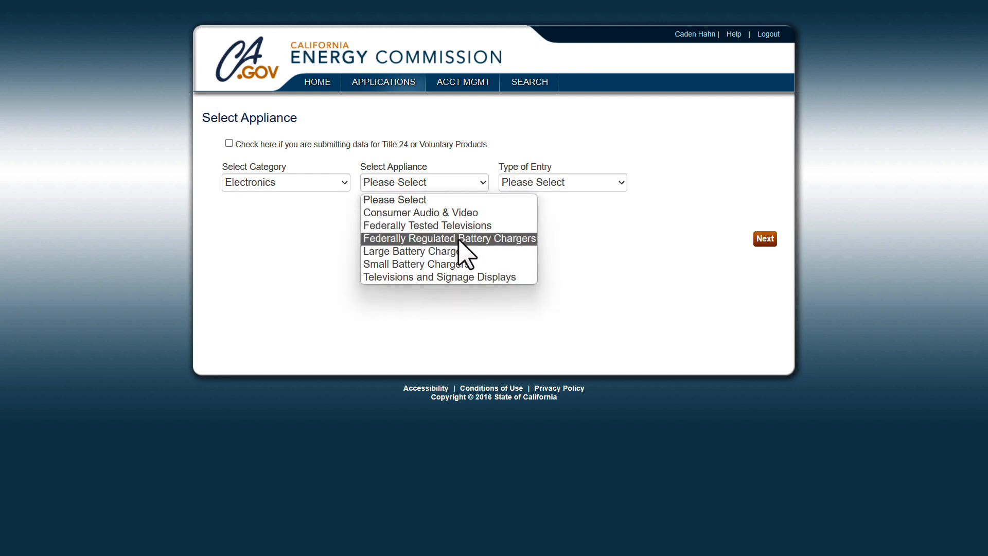
pyautogui.click(461, 266)
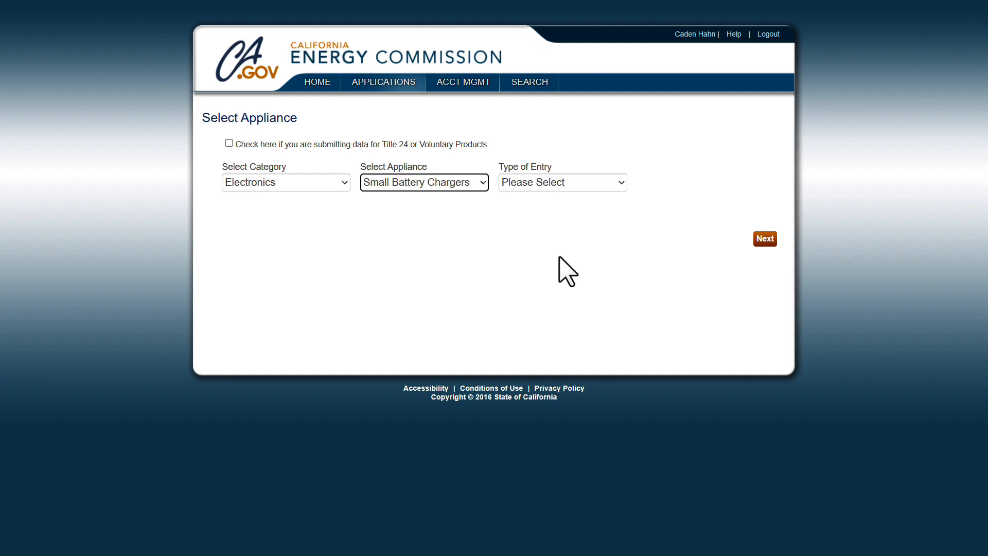
pyautogui.click(621, 184)
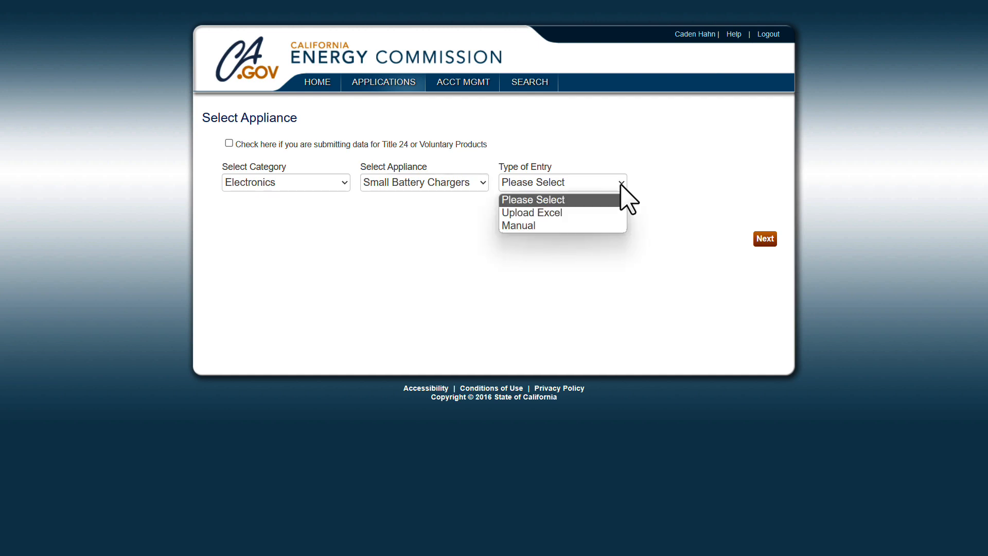
pyautogui.click(594, 230)
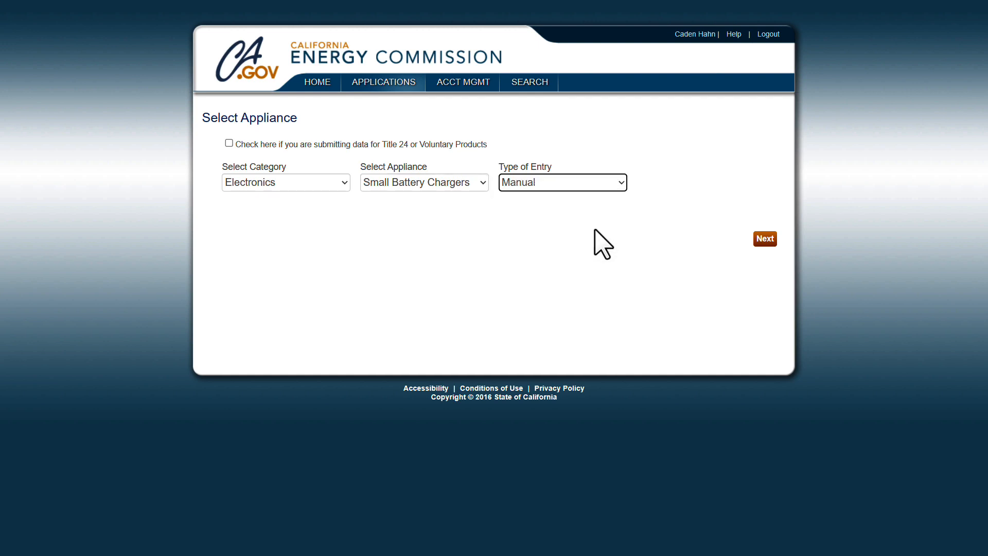
pyautogui.click(765, 240)
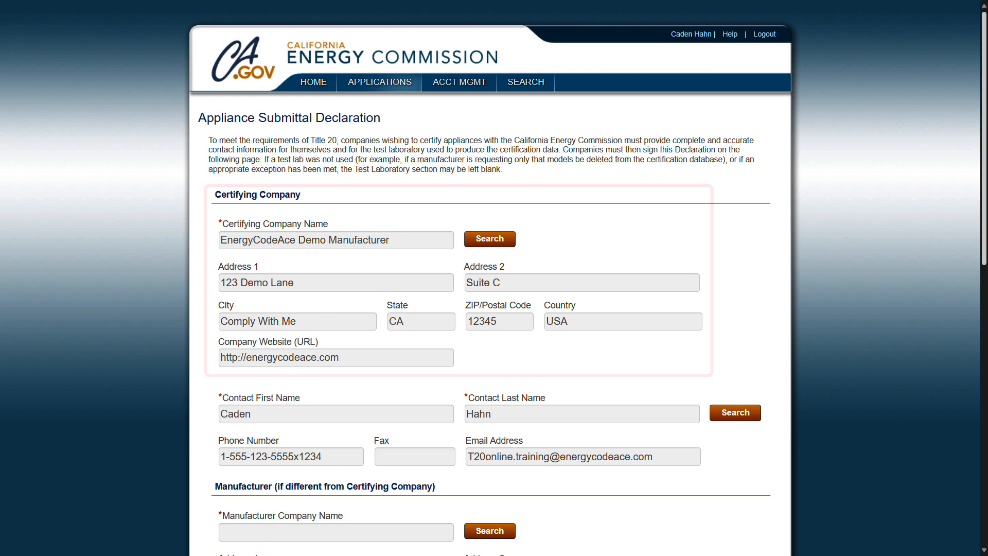
# Step: Sign the declaration with the signer's name, title Test Admin and date 11/15/2023, then go to the charger form
pyautogui.scroll(-2, 494, 278)
pyautogui.scroll(-7, 494, 278)
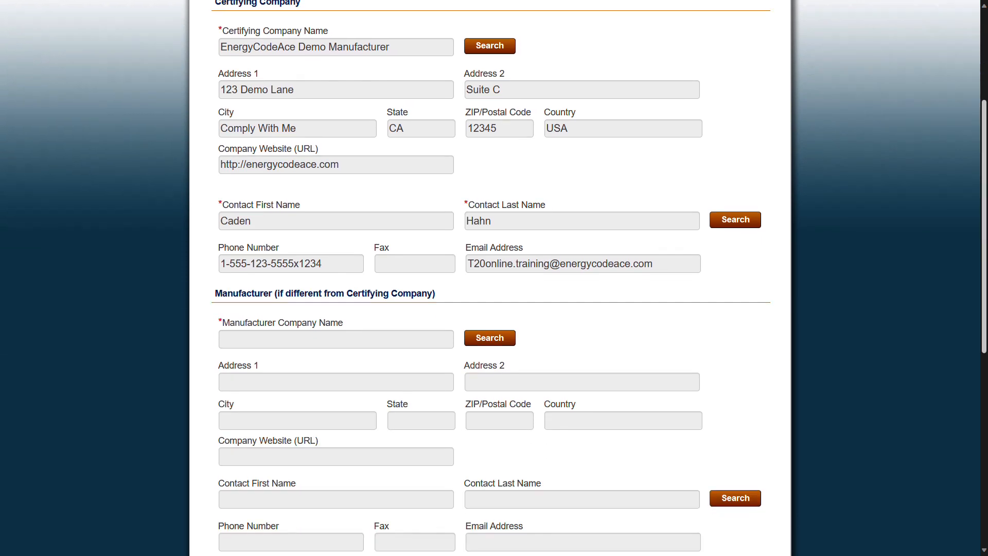
pyautogui.scroll(-2, 494, 278)
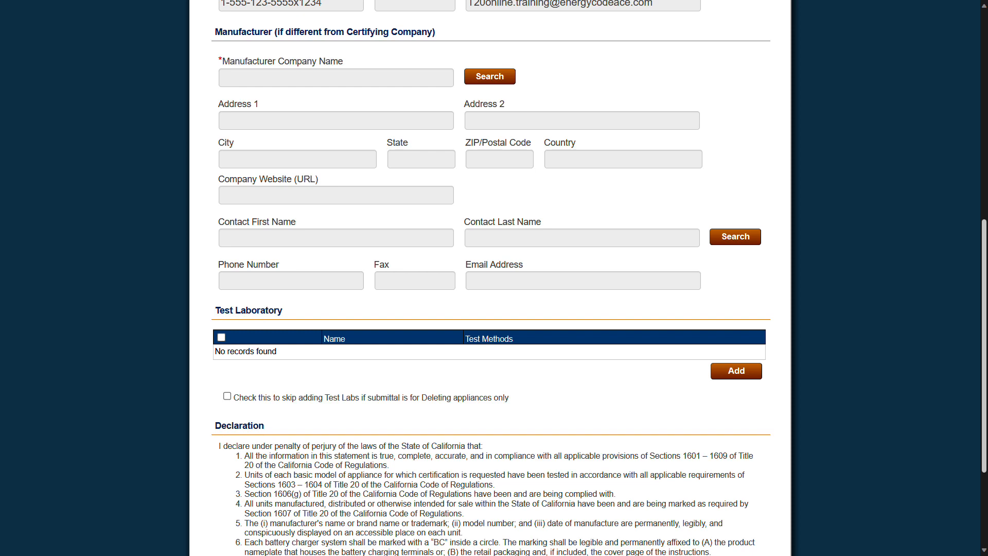
pyautogui.scroll(-3, 491, 278)
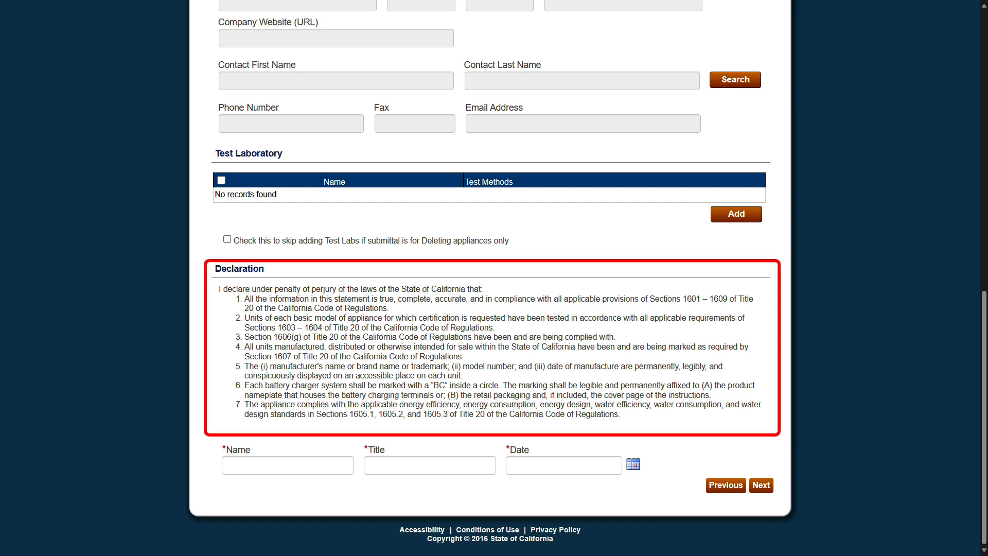
pyautogui.click(260, 463)
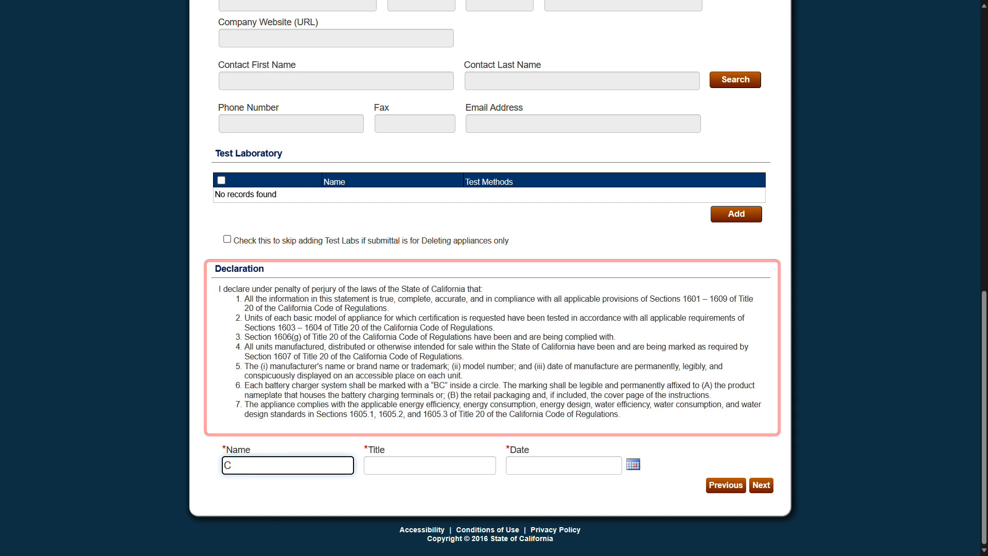
pyautogui.press('Tab')
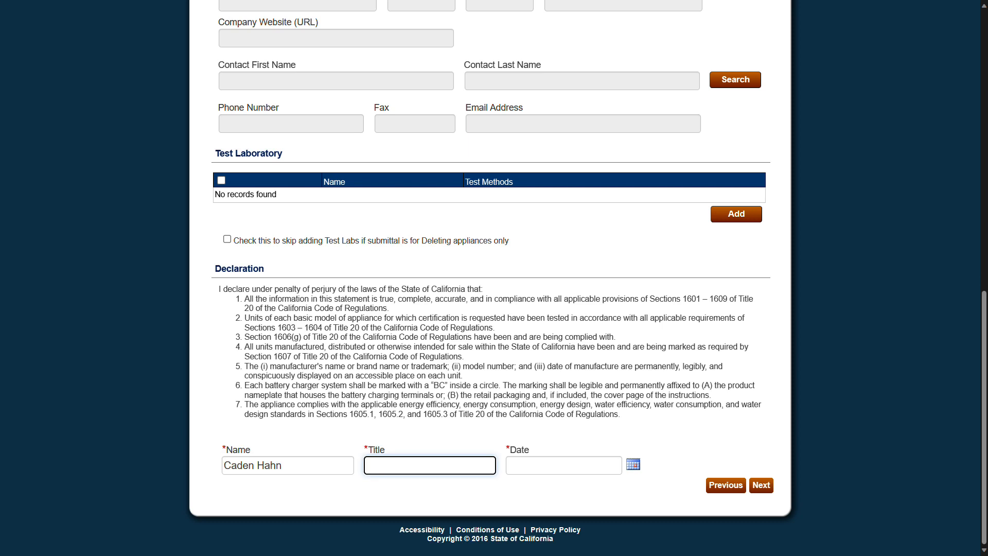
pyautogui.write('Test Admin')
pyautogui.press('Tab')
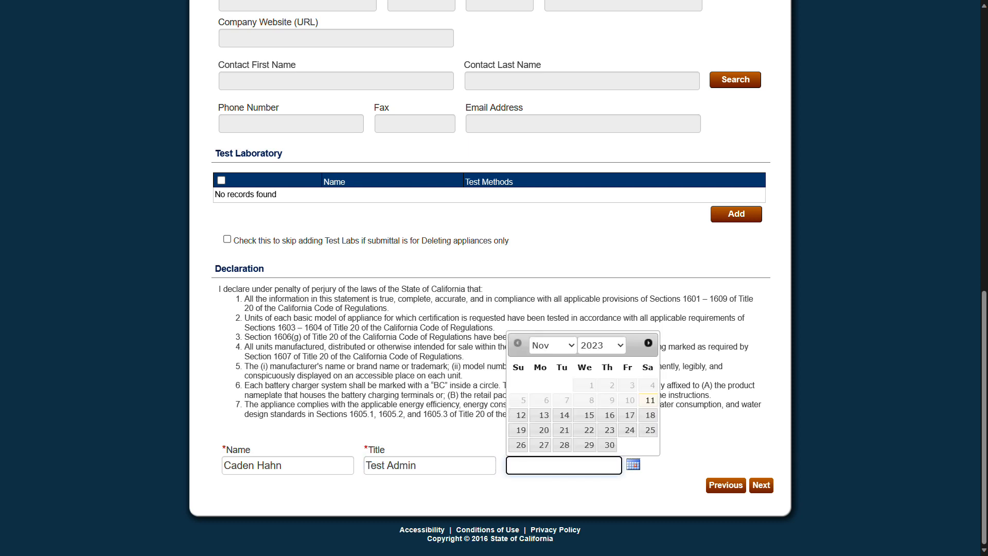
pyautogui.click(589, 415)
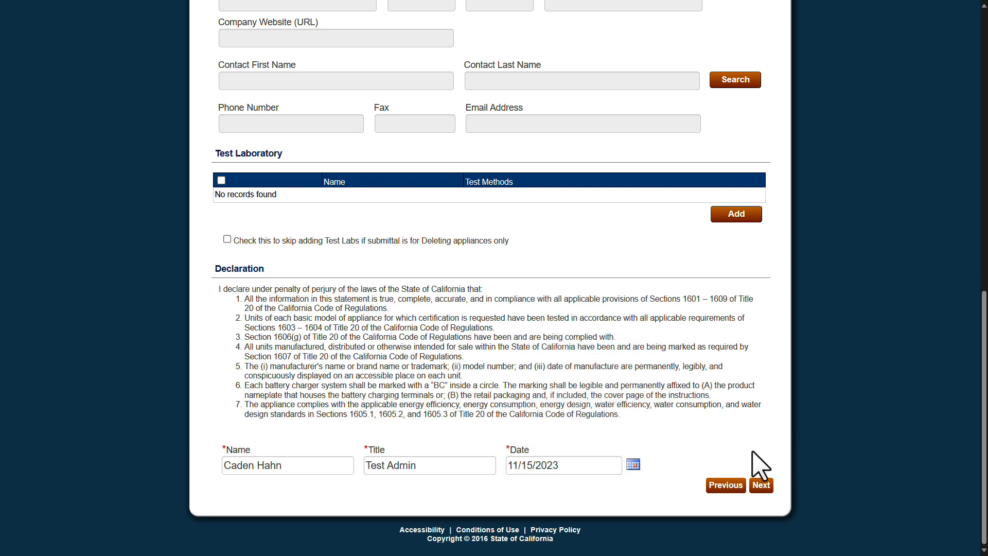
pyautogui.click(759, 489)
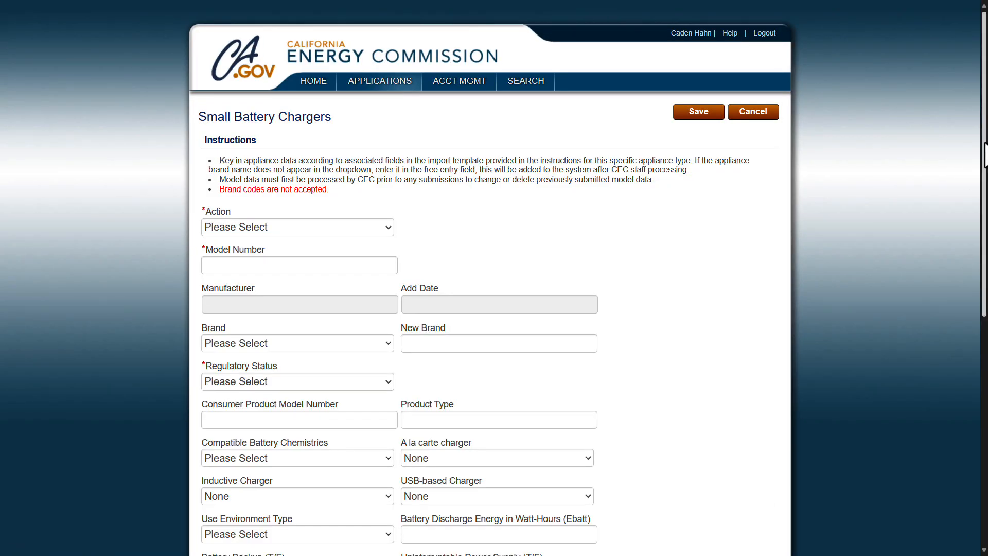
# Step: Add model #010101, brand TestBrand, Non Federally-Regulated, consumer model #010101, product type 500 Jumper with Air Compressor
pyautogui.moveTo(985, 154); pyautogui.dragTo(984, 269)
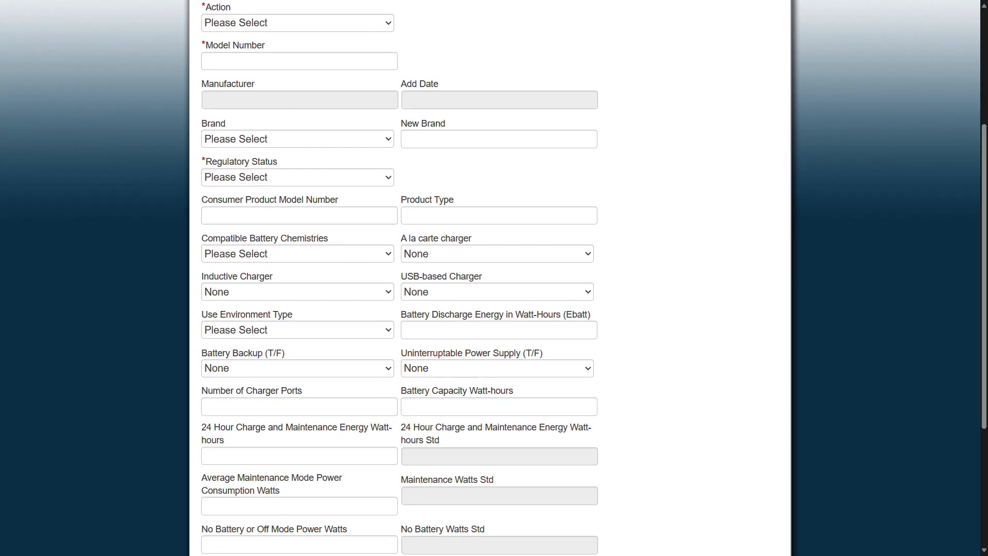
pyautogui.click(388, 24)
pyautogui.click(373, 54)
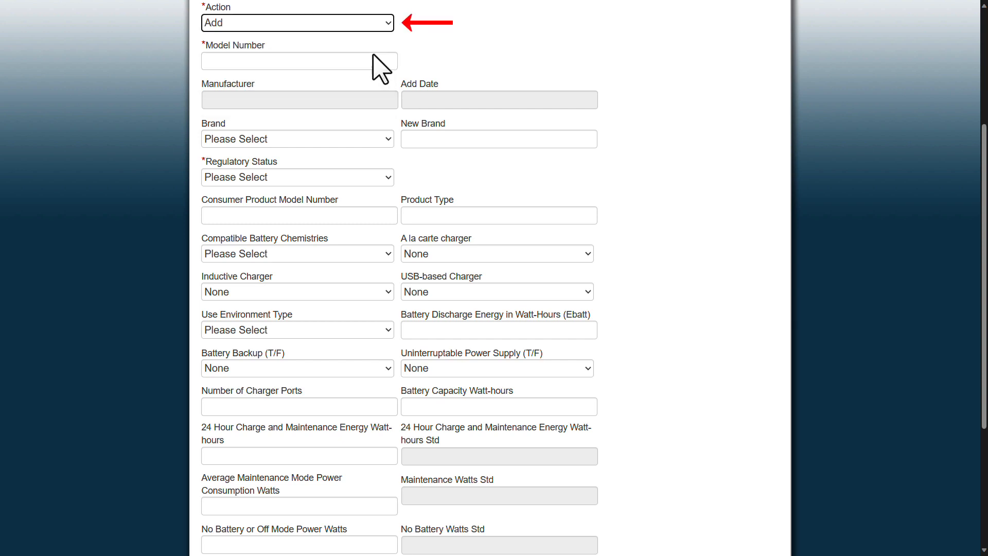
pyautogui.click(357, 64)
pyautogui.write('#010101')
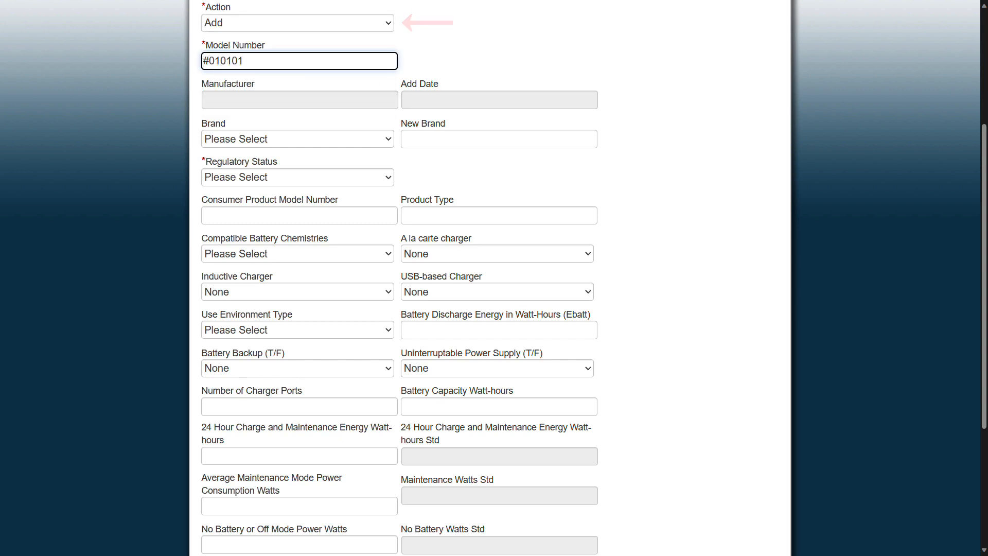
pyautogui.click(499, 139)
pyautogui.write('TestBrand')
pyautogui.click(298, 177)
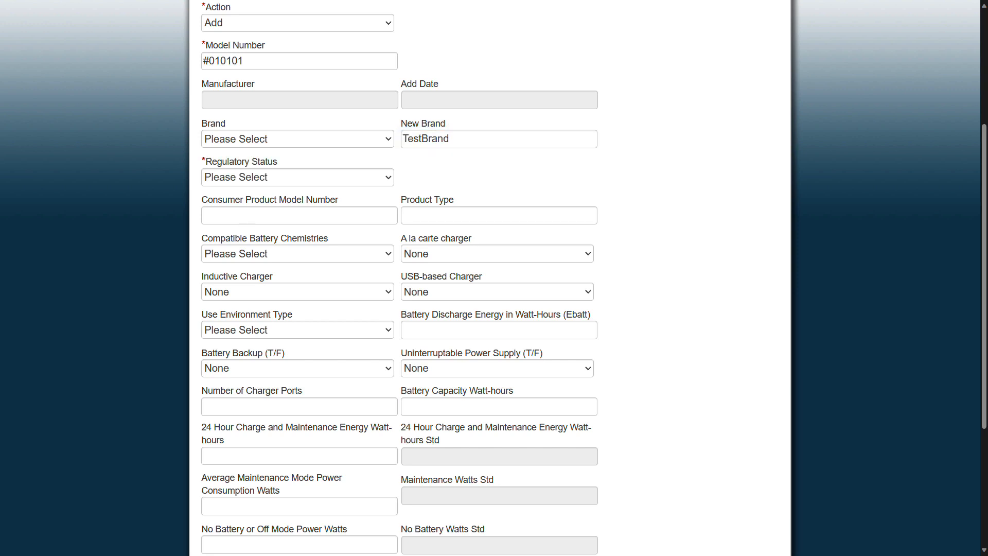
pyautogui.click(298, 226)
pyautogui.click(299, 215)
pyautogui.write('#010101')
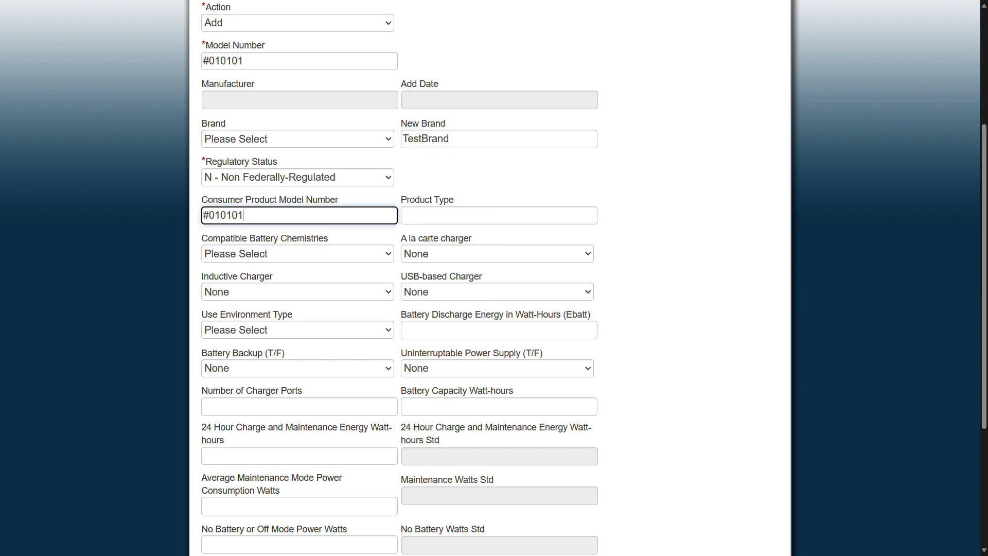
pyautogui.click(499, 216)
pyautogui.write('500 Jumper with Air Compressor')
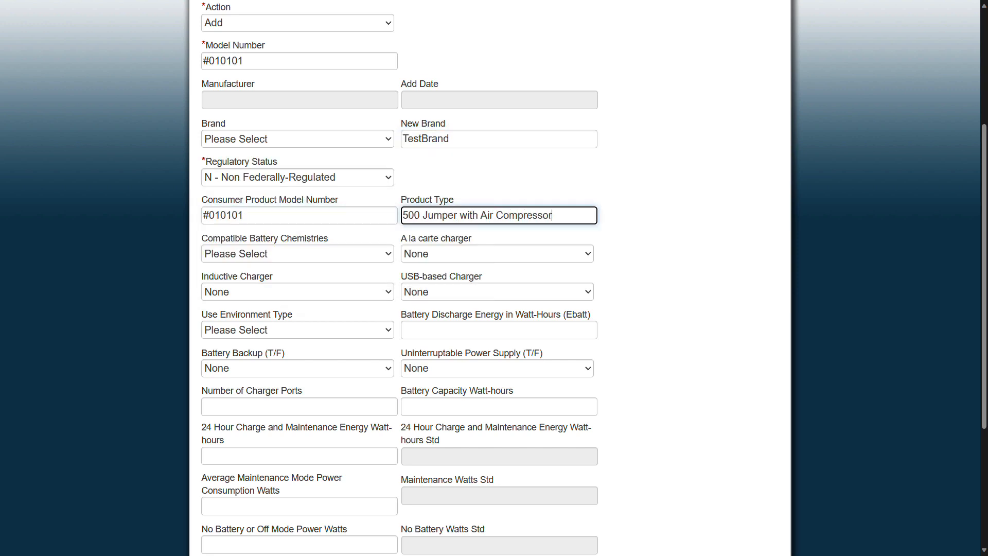
# Step: Set chemistry to LA - Lead-acid and the a la carte, inductive and USB-based charger fields to False
pyautogui.click(297, 254)
pyautogui.click(297, 284)
pyautogui.click(497, 254)
pyautogui.click(497, 297)
pyautogui.click(297, 292)
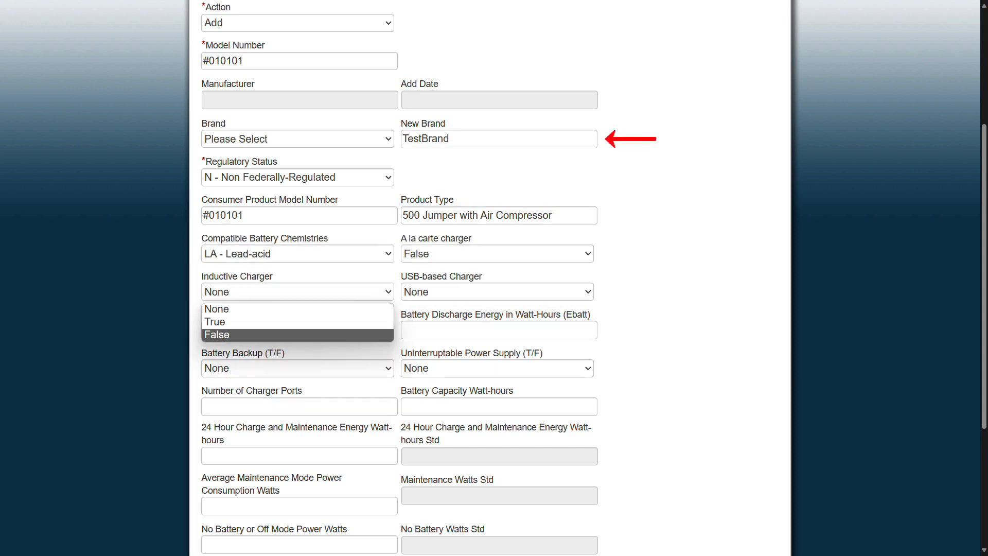
pyautogui.click(297, 335)
pyautogui.click(497, 292)
pyautogui.click(497, 335)
# Step: Choose dry-environment use and set battery backup and uninterruptible power supply to False
pyautogui.click(297, 330)
pyautogui.click(297, 354)
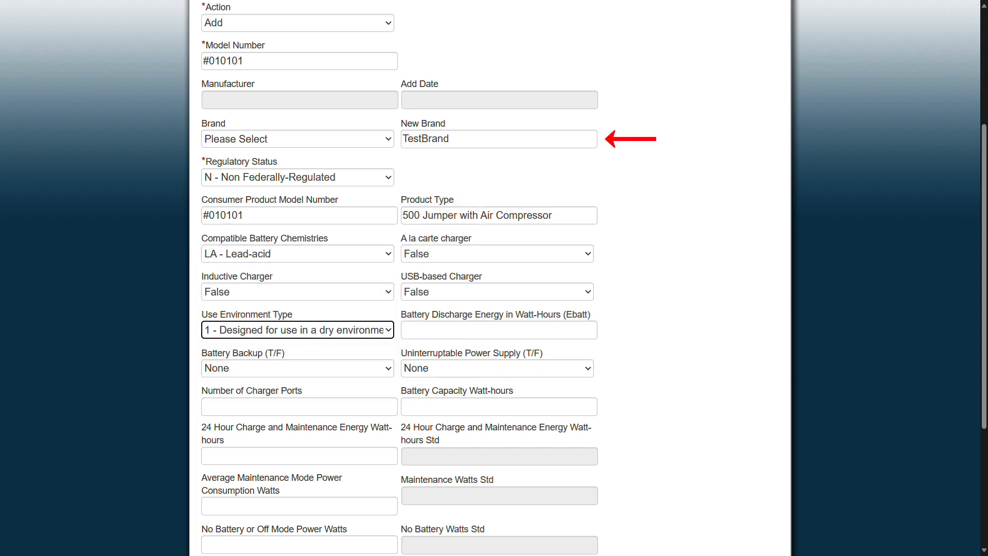
pyautogui.click(297, 368)
pyautogui.click(297, 411)
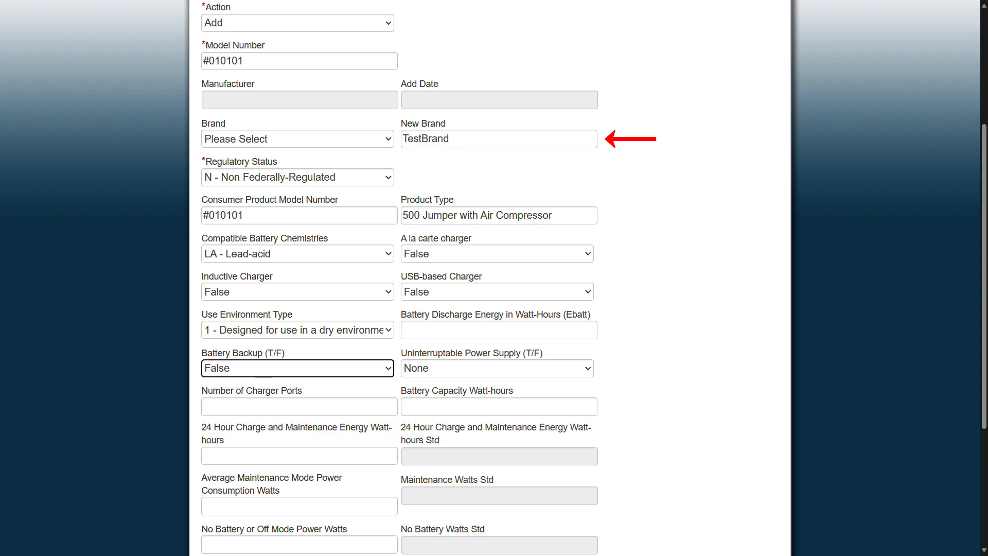
pyautogui.click(497, 367)
pyautogui.click(497, 411)
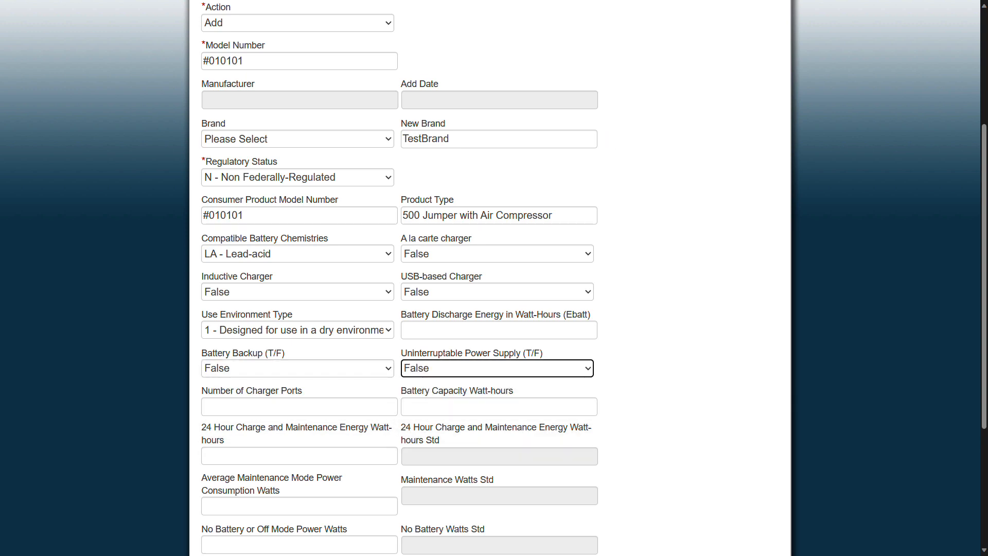
pyautogui.scroll(4, 494, 278)
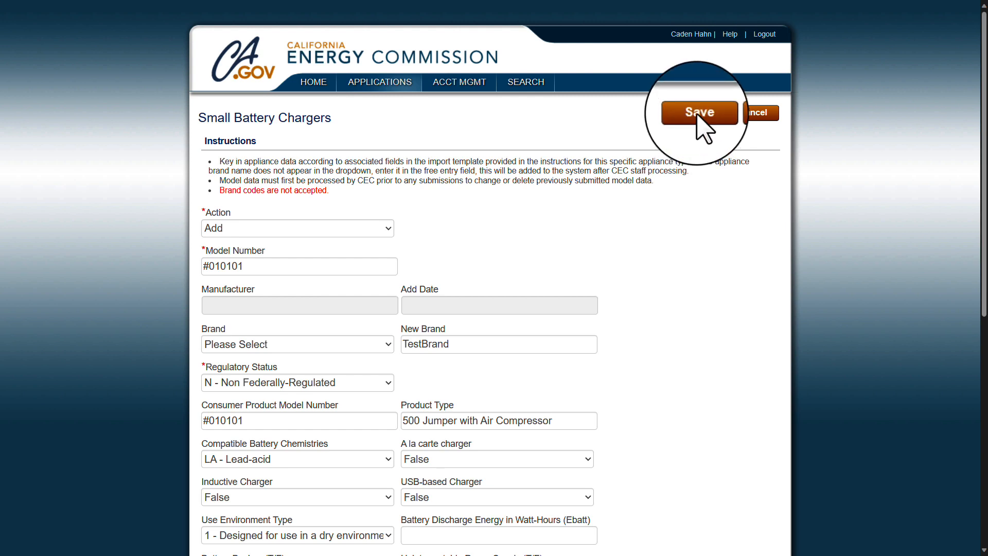
# Step: Save charger model #010101 and move on to the Results page, where it passes validation
pyautogui.click(700, 115)
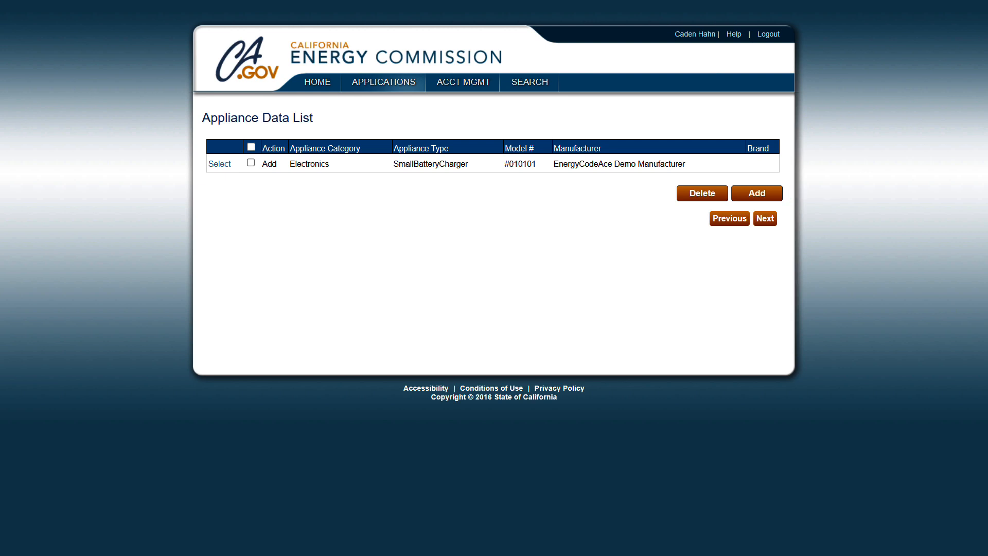
pyautogui.click(764, 219)
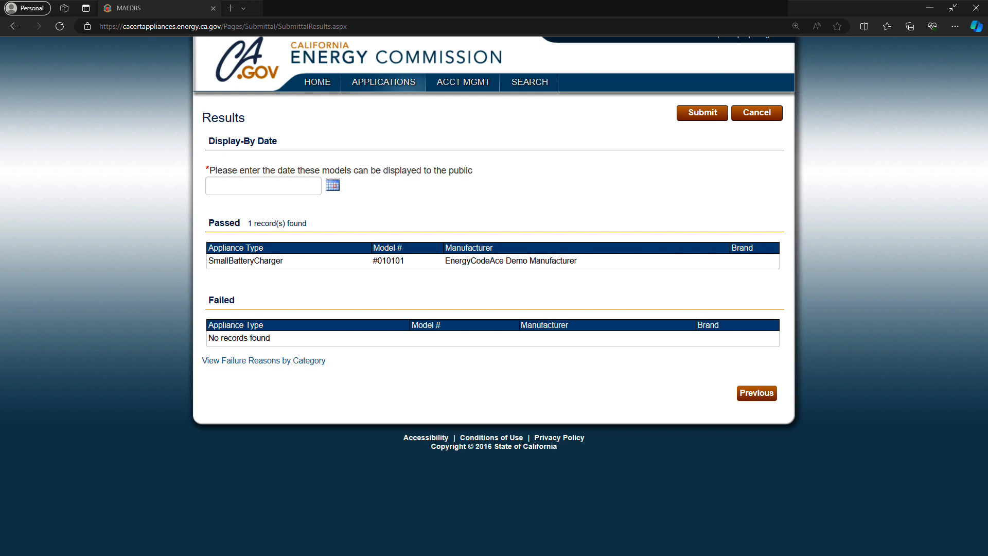
# Step: Pick 11/14/2023 as the public display date and submit model #010101 to the Energy Commission
pyautogui.click(289, 186)
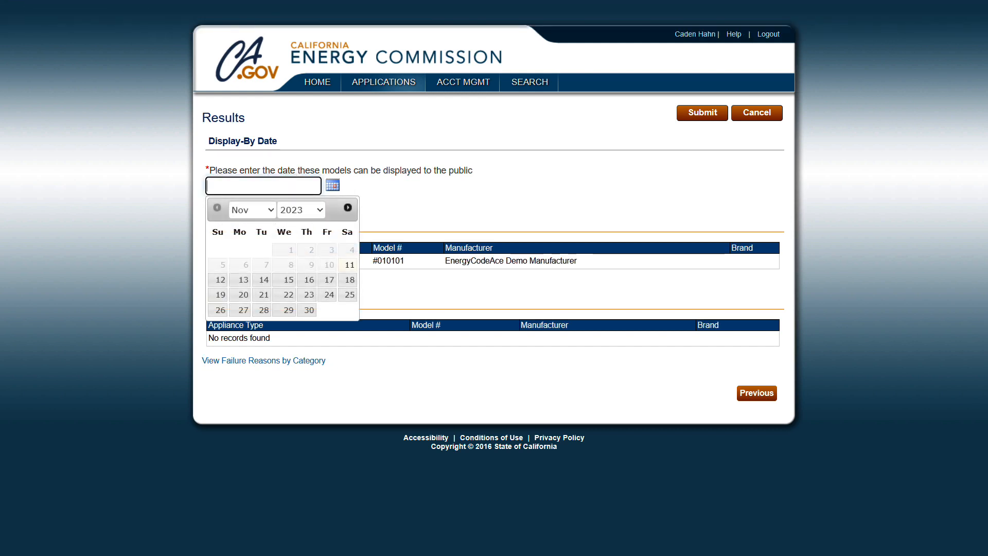
pyautogui.click(264, 279)
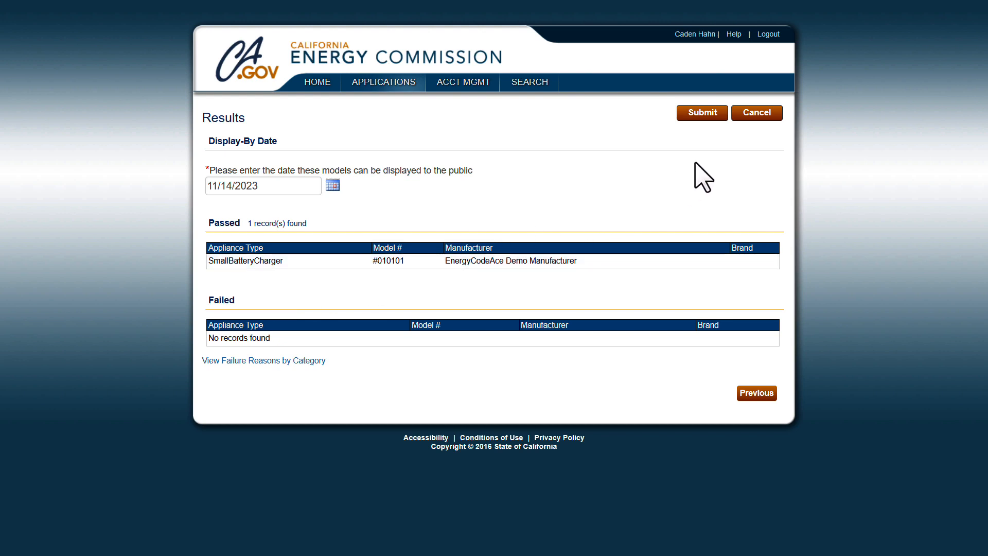
pyautogui.click(703, 113)
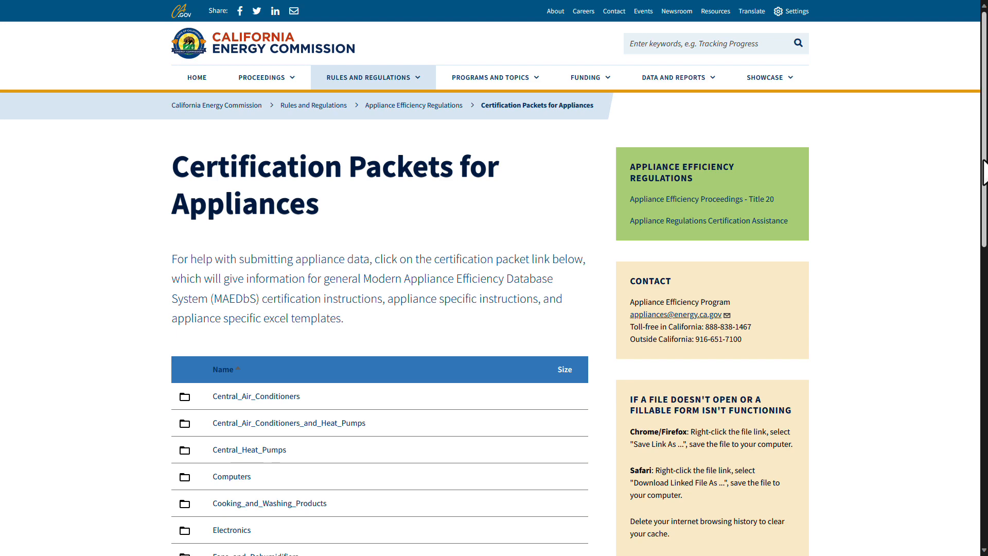
# Step: Open the Lighting_Products certification packets folder and download Lamps Instructions_ada.zip
pyautogui.scroll(-5, 984, 173)
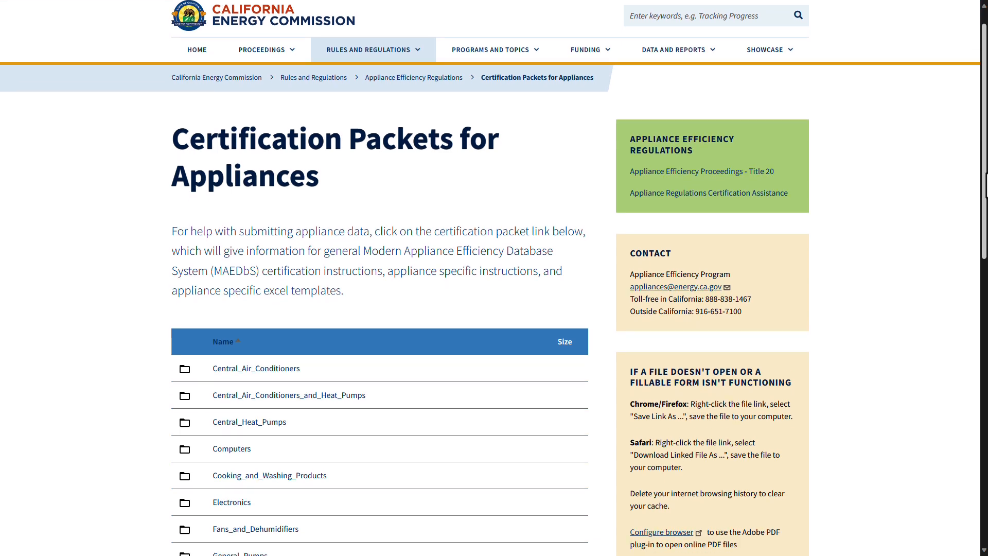
pyautogui.scroll(-3, 683, 325)
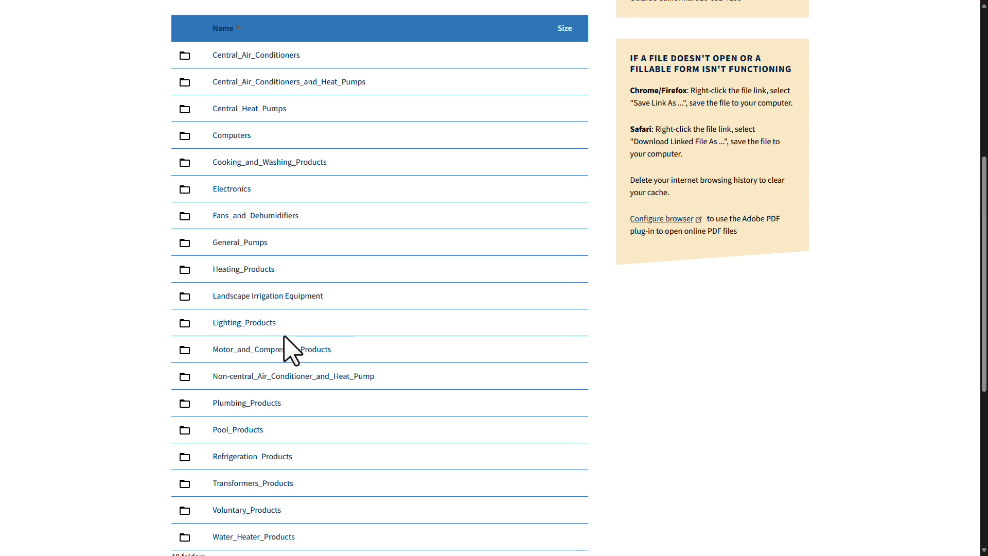
pyautogui.click(252, 323)
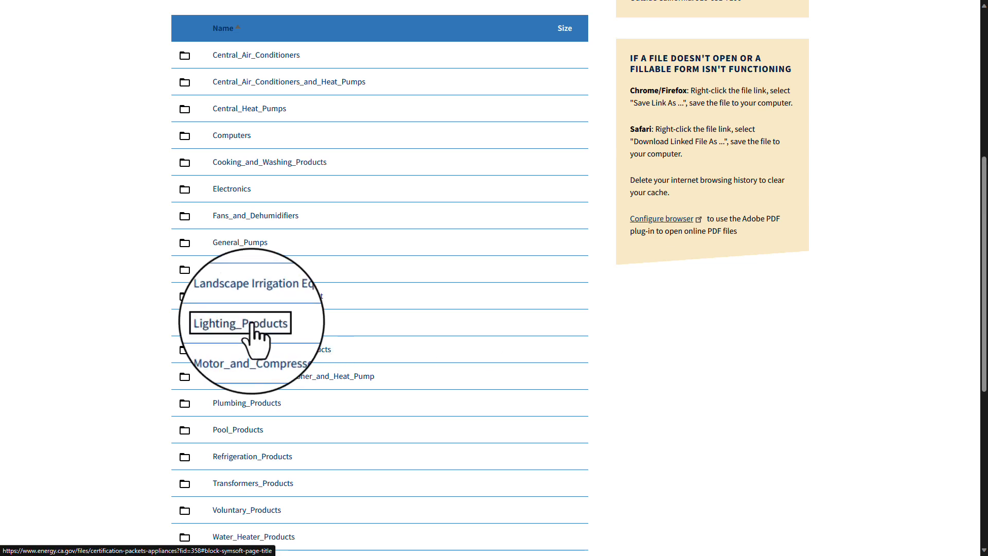
pyautogui.scroll(-5, 494, 277)
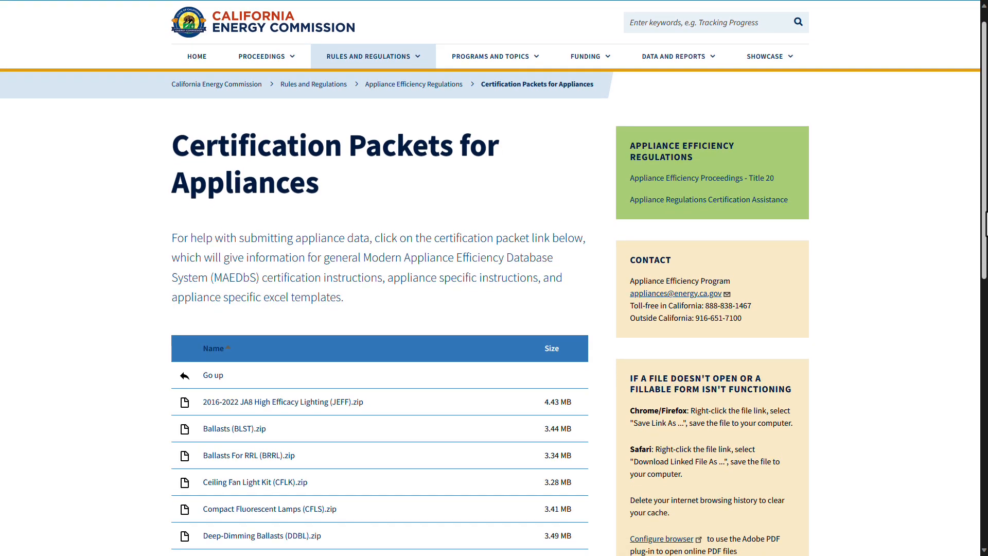
pyautogui.scroll(-2, 948, 351)
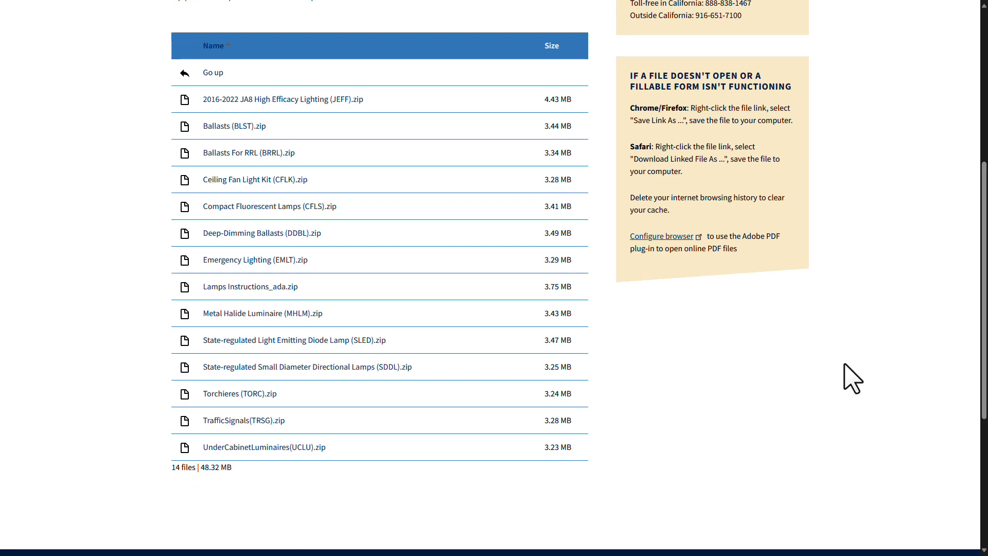
pyautogui.click(260, 287)
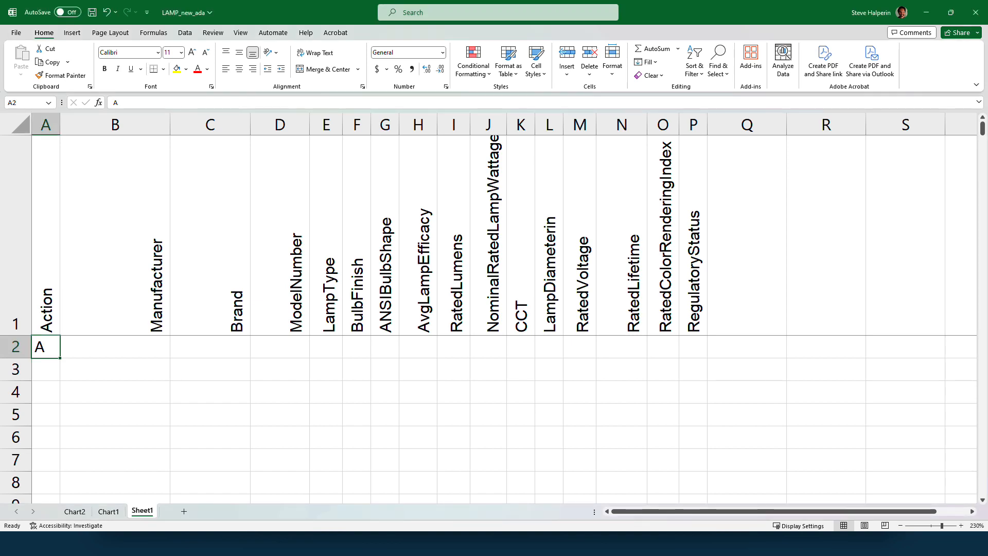
# Step: Enter manufacturer TestBrand Inc, brand TestBrand and model number 123456 in row 2
pyautogui.write('D')
pyautogui.click(115, 347)
pyautogui.write('TestBrand Inc')
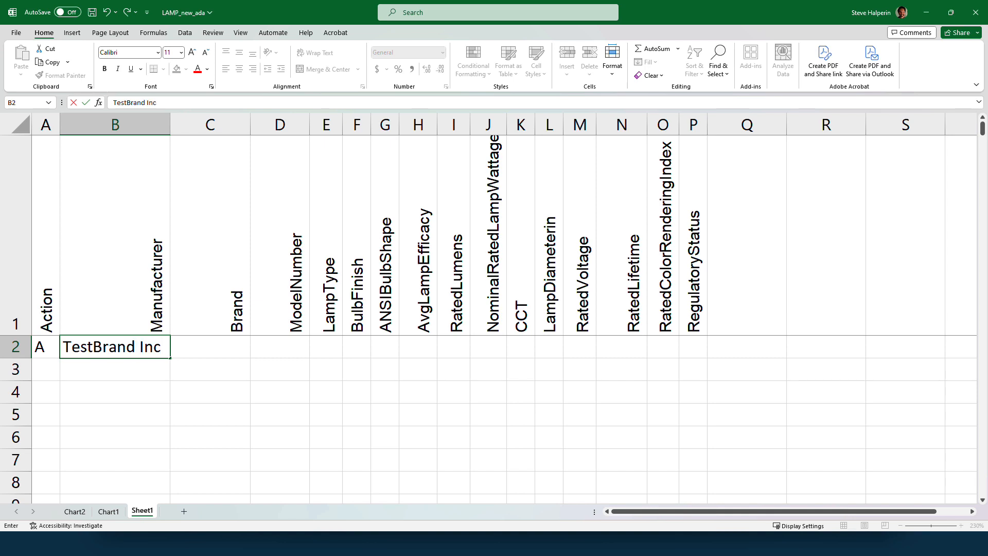
pyautogui.press('Tab')
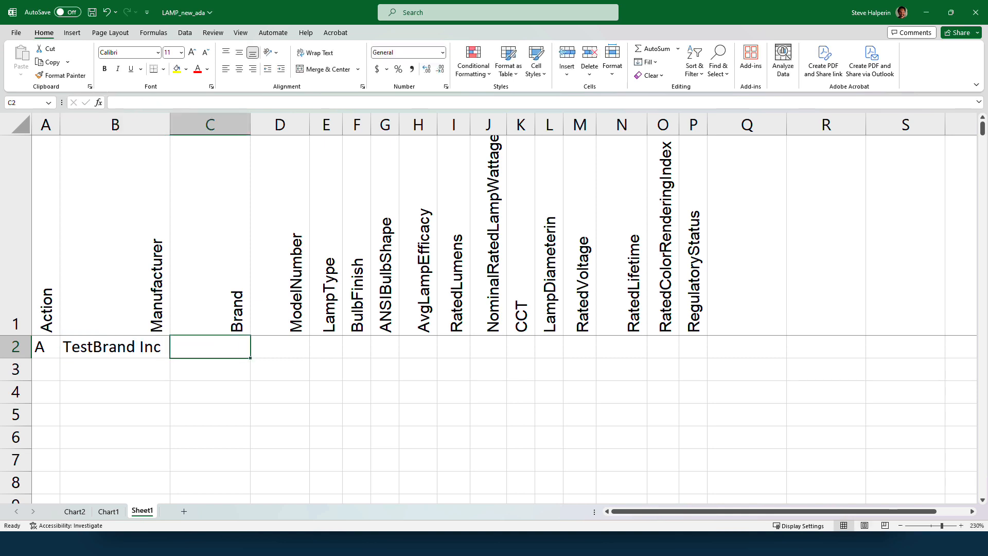
pyautogui.write('TestBrand')
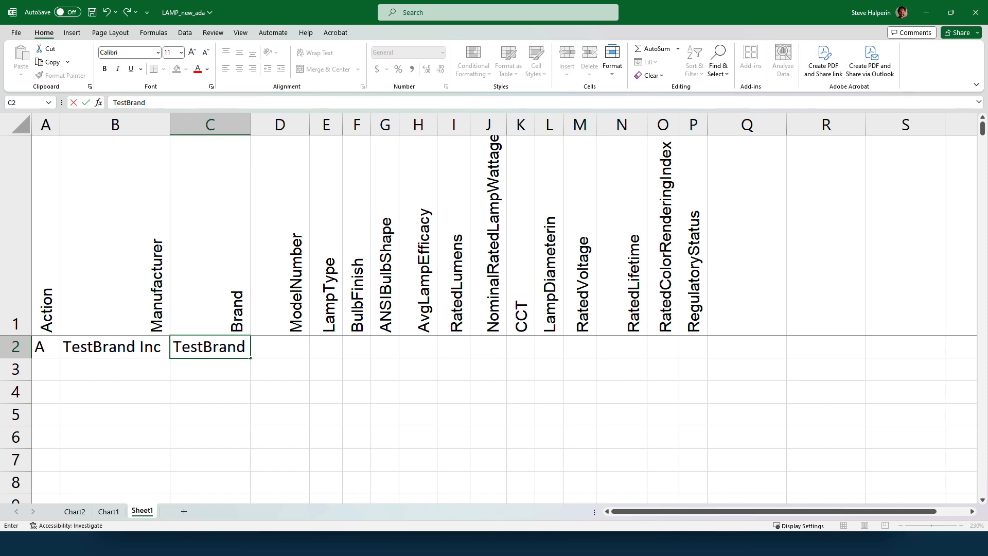
pyautogui.press('Tab')
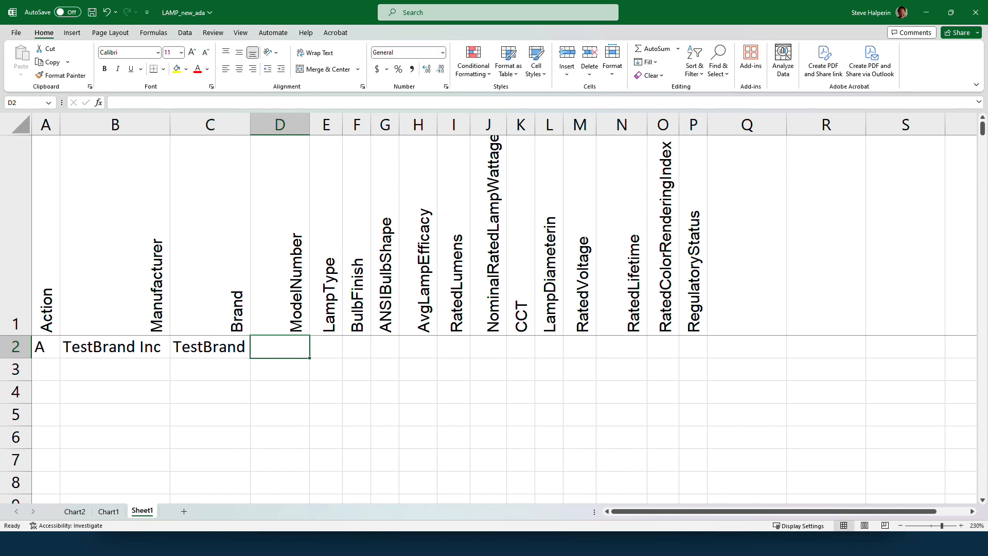
pyautogui.write('123456')
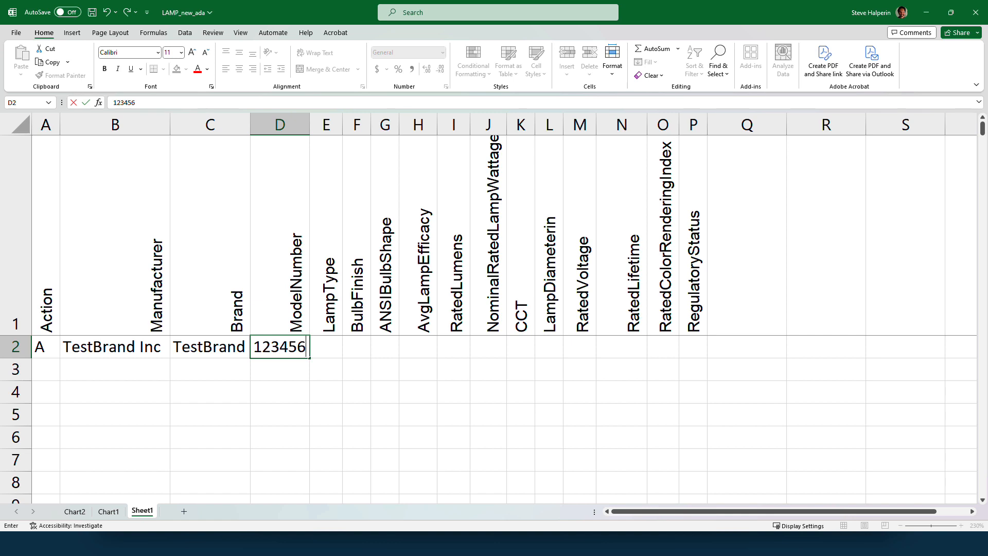
pyautogui.press('Tab')
# Step: Fill lamp type LE, bulb finish F, bulb shape O, efficacy 66.3, 450 lumens and 7 W
pyautogui.write('LE')
pyautogui.press('Tab')
pyautogui.write('F')
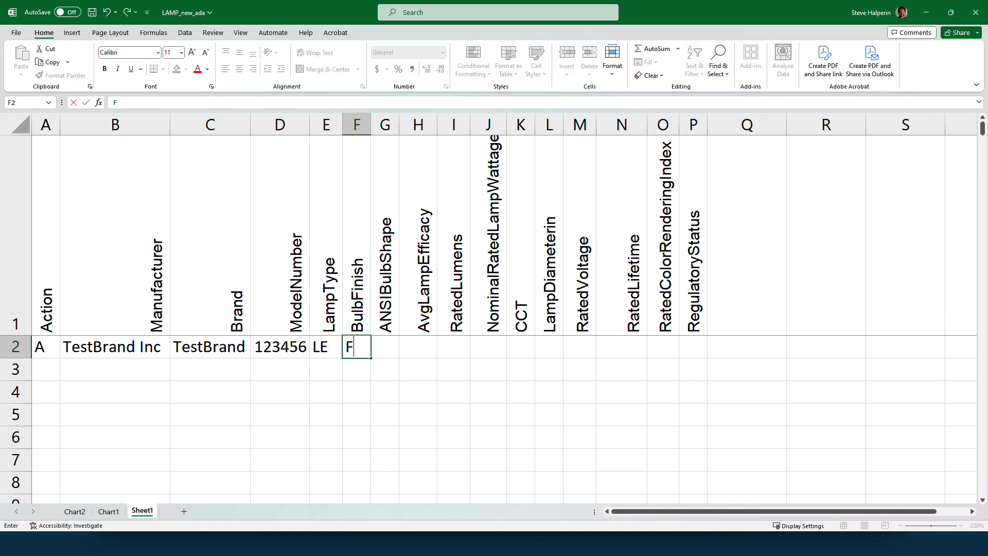
pyautogui.press('Tab')
pyautogui.write('O')
pyautogui.press('Tab')
pyautogui.write('66.3')
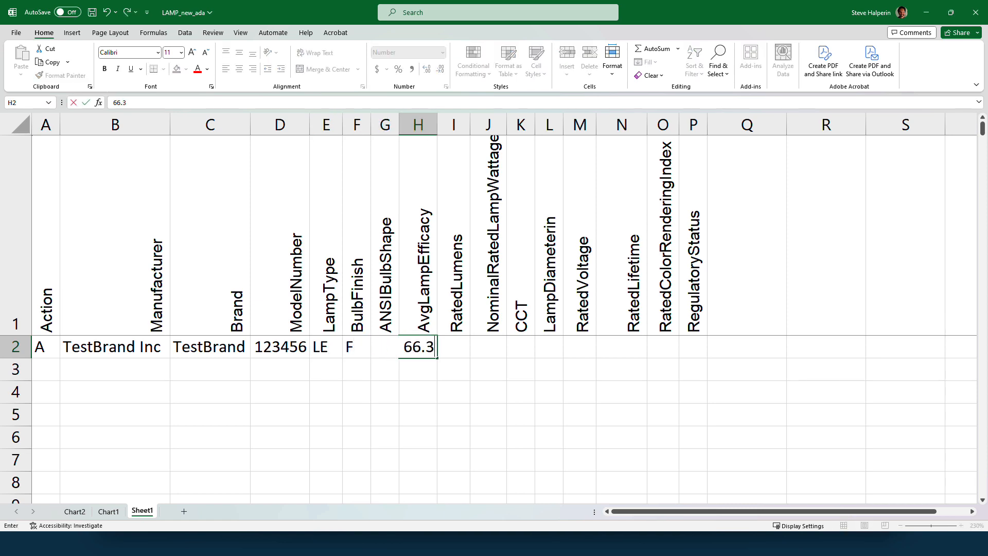
pyautogui.press('Tab')
pyautogui.write('450')
pyautogui.press('Tab')
pyautogui.write('7')
# Step: Leave CCT and diameter blank, then enter voltage 120, lifetime 25000, CRI 80 and regulatory status C
pyautogui.press('Tab')
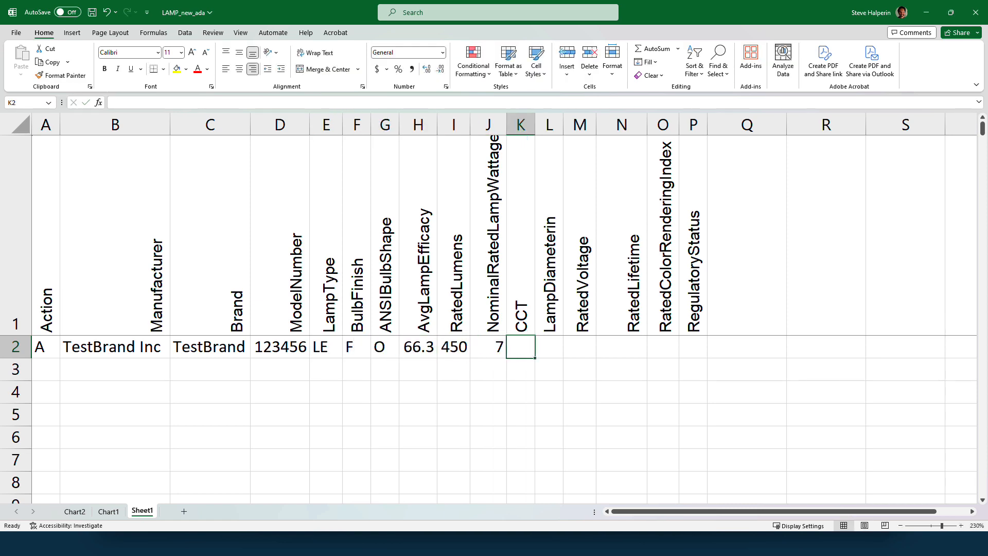
pyautogui.press('Tab')
pyautogui.press('Tab')
pyautogui.write('120')
pyautogui.press('Tab')
pyautogui.write('25000')
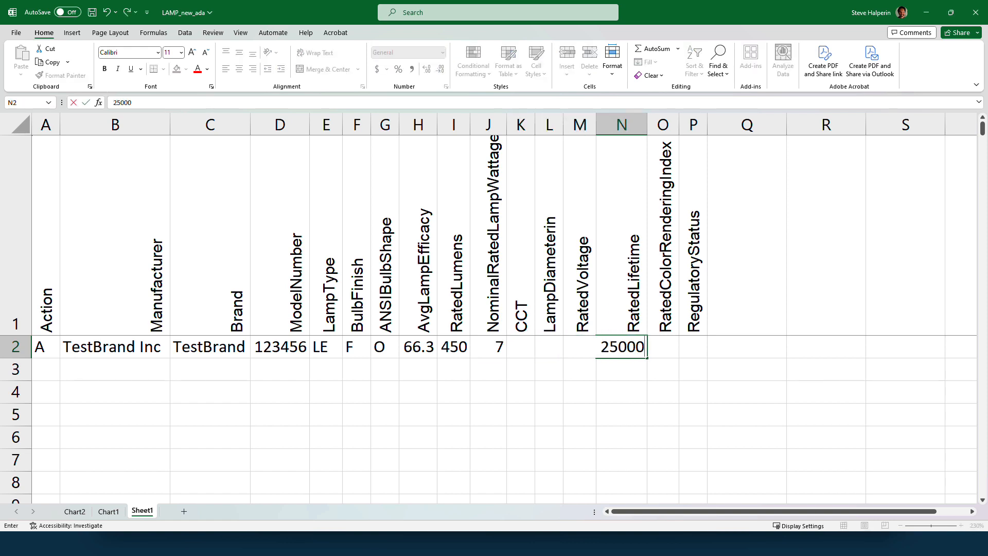
pyautogui.press('Tab')
pyautogui.write('80')
pyautogui.press('Tab')
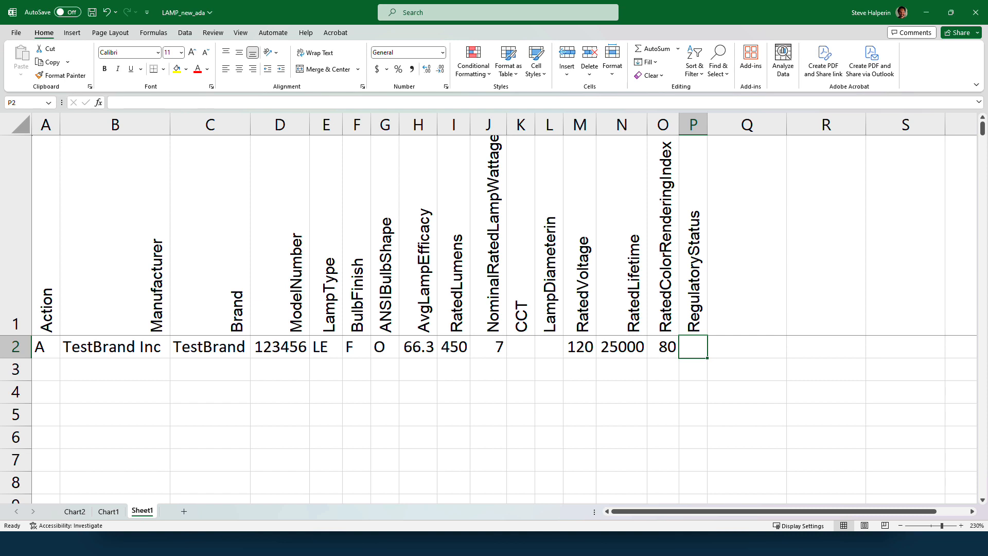
pyautogui.write('C')
pyautogui.press('Tab')
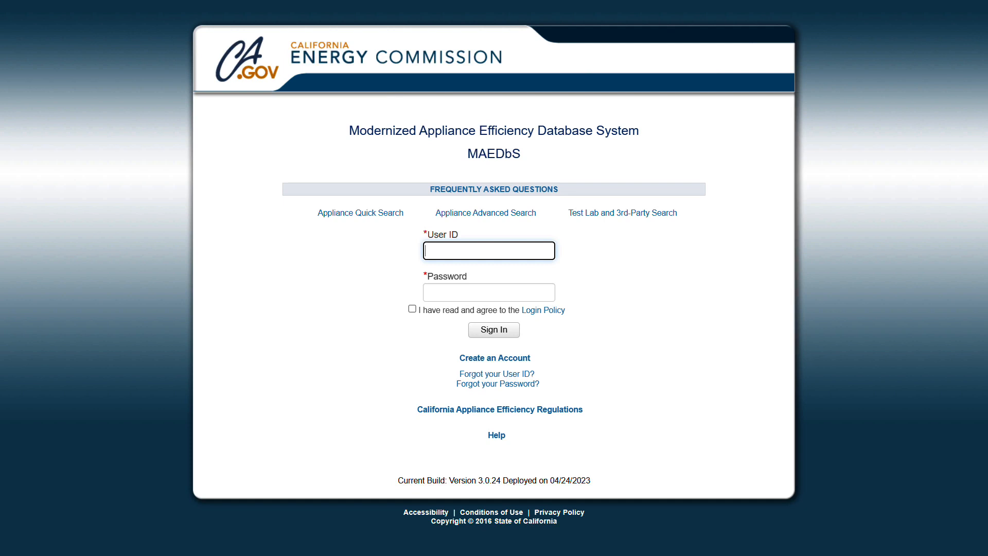
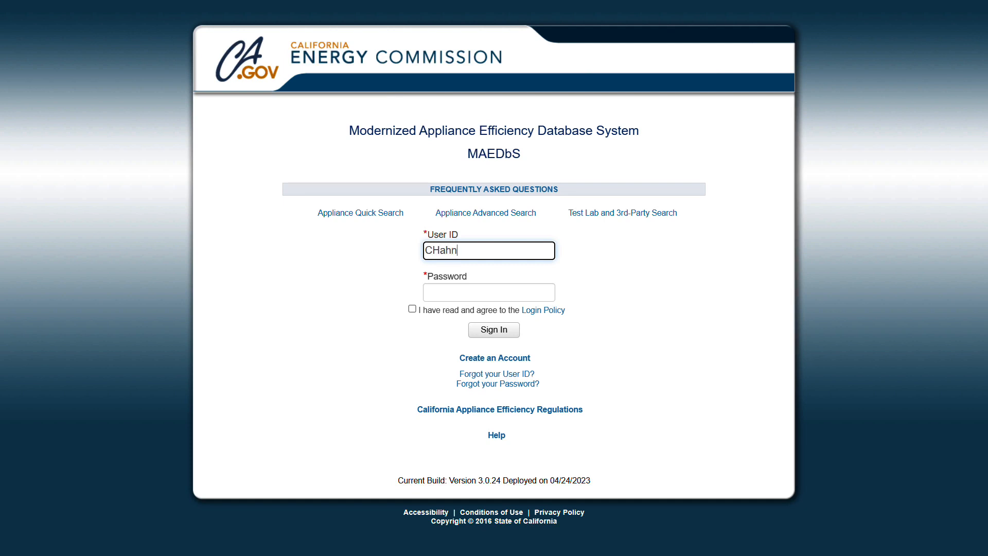
# Step: Sign back in with the account's user ID and password, accepting the login policy
pyautogui.press('Tab')
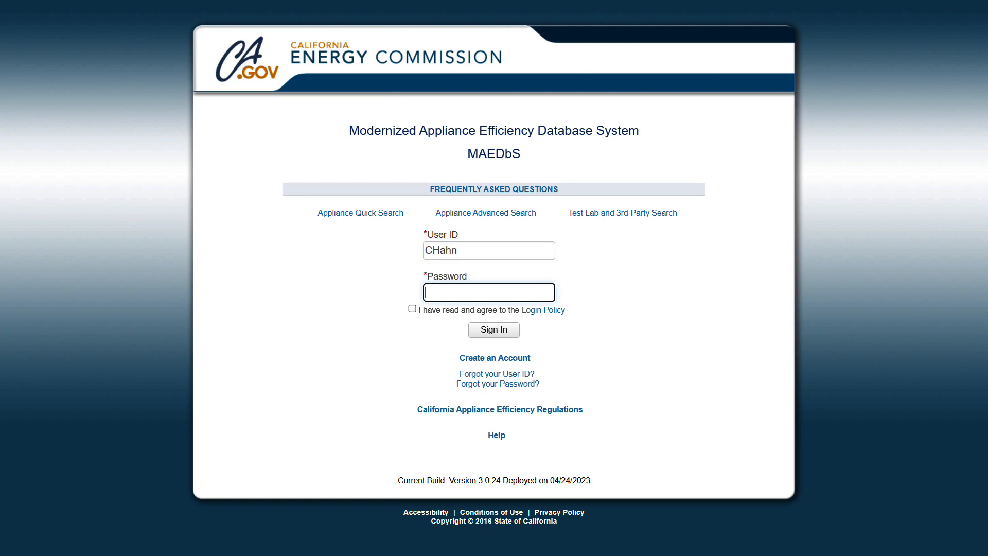
pyautogui.hotkey('ctrl', 'v')
pyautogui.click(412, 310)
pyautogui.click(412, 309)
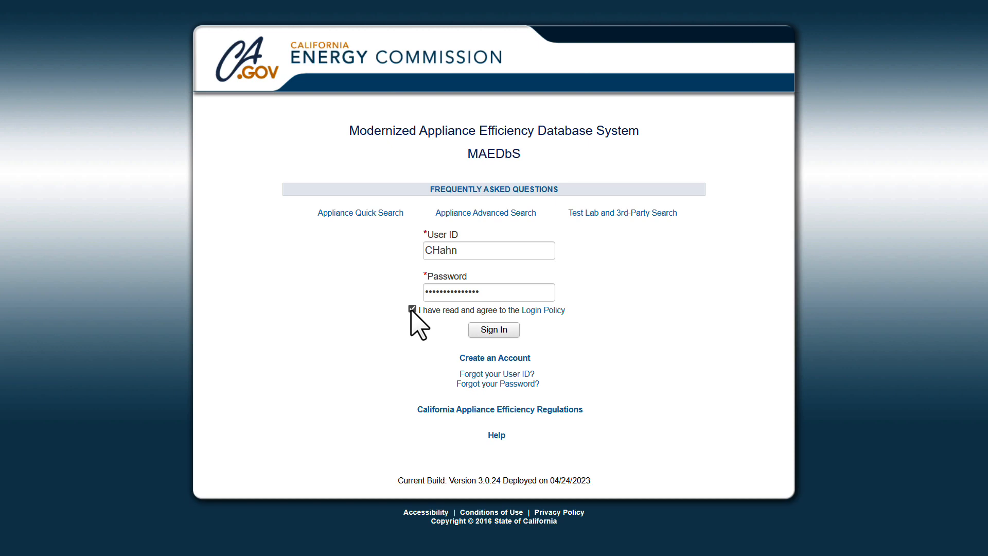
pyautogui.click(491, 330)
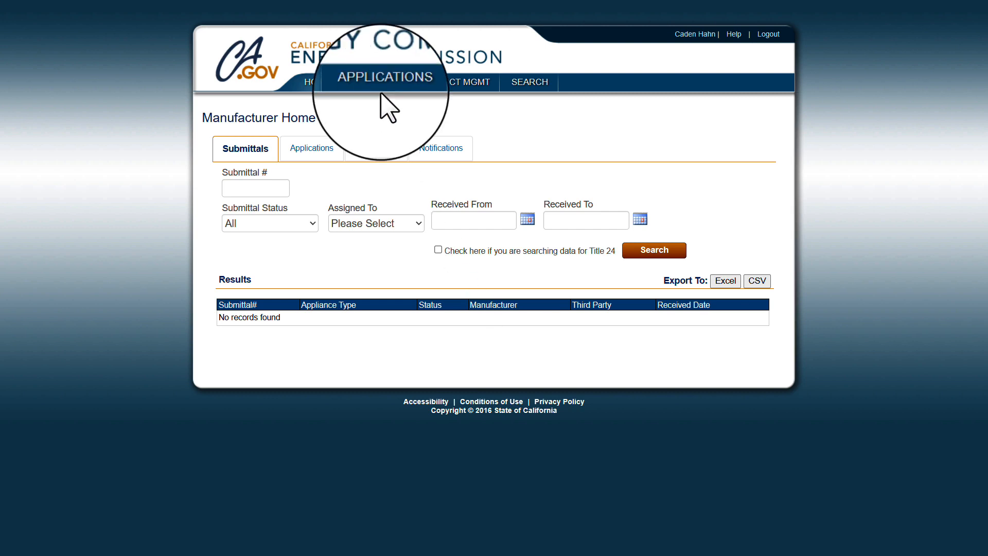
# Step: Start a new submission with Lighting Products, Lamps and Upload Excel, then continue to the declaration
pyautogui.moveTo(382, 84)
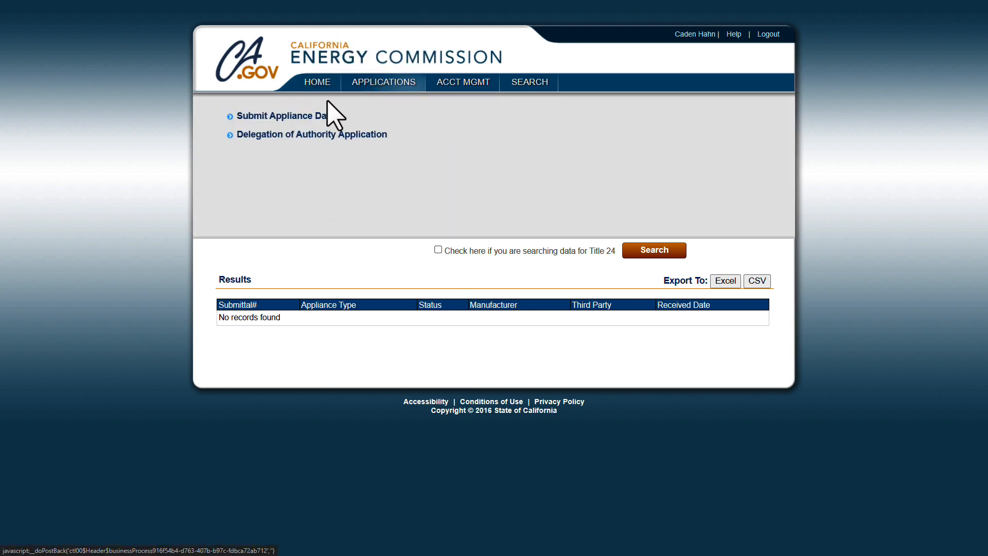
pyautogui.click(307, 116)
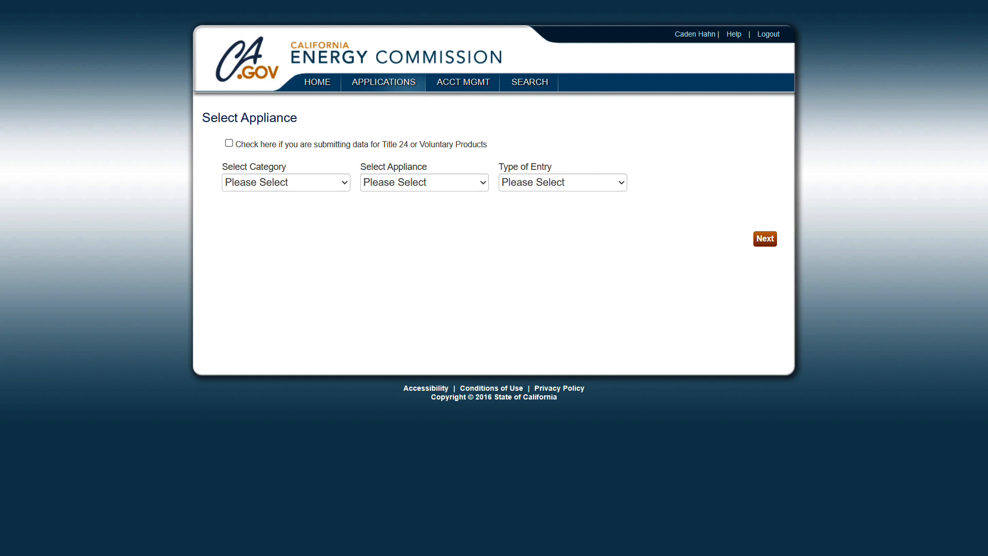
pyautogui.click(278, 184)
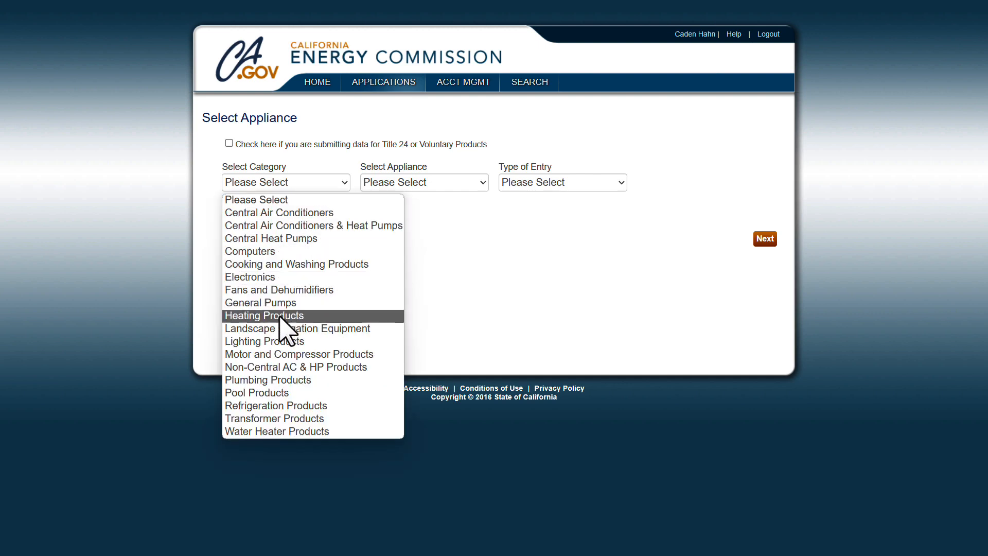
pyautogui.click(282, 343)
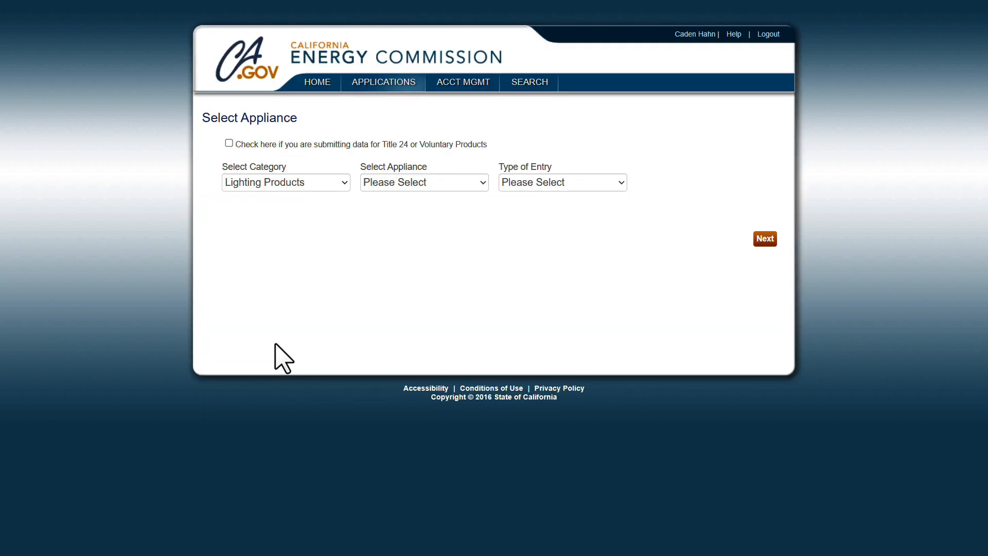
pyautogui.click(423, 182)
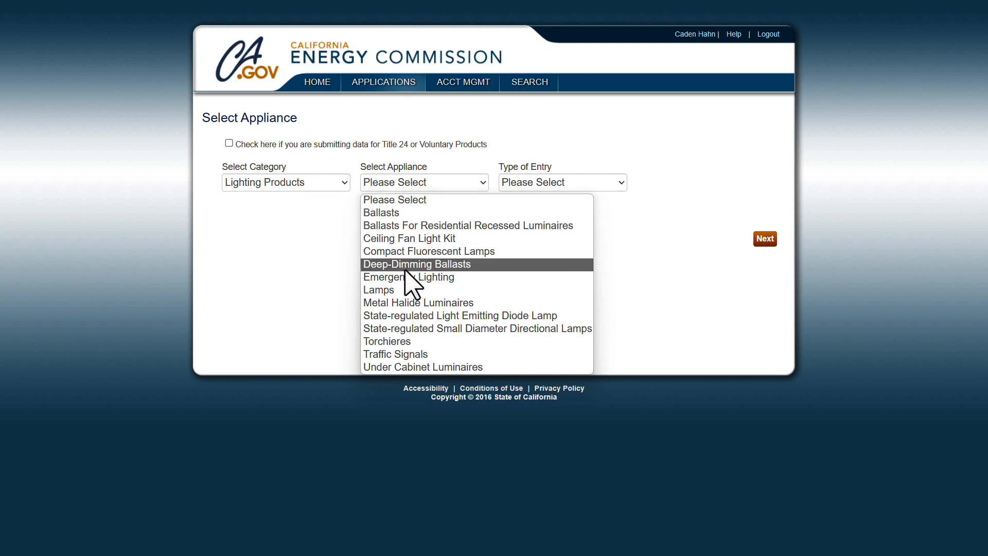
pyautogui.click(403, 290)
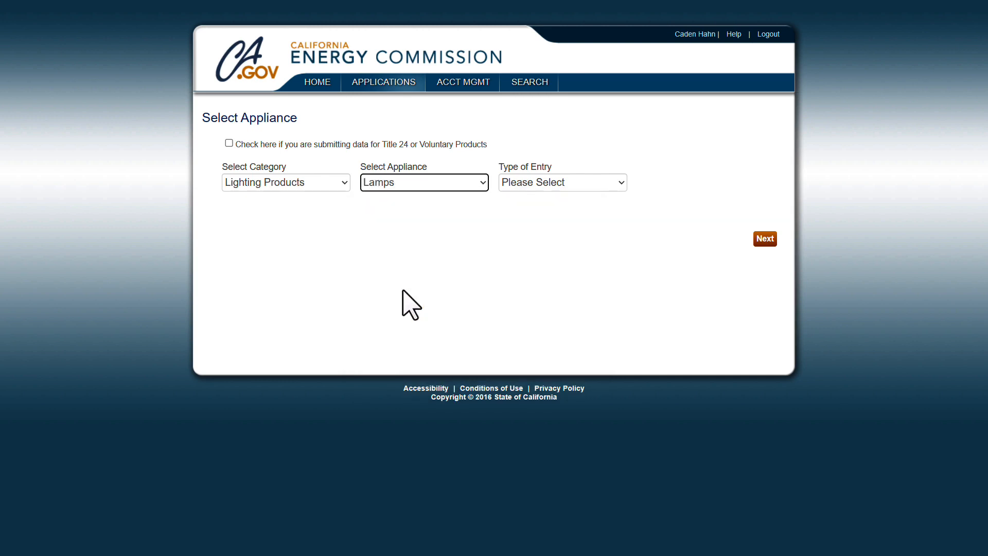
pyautogui.click(559, 184)
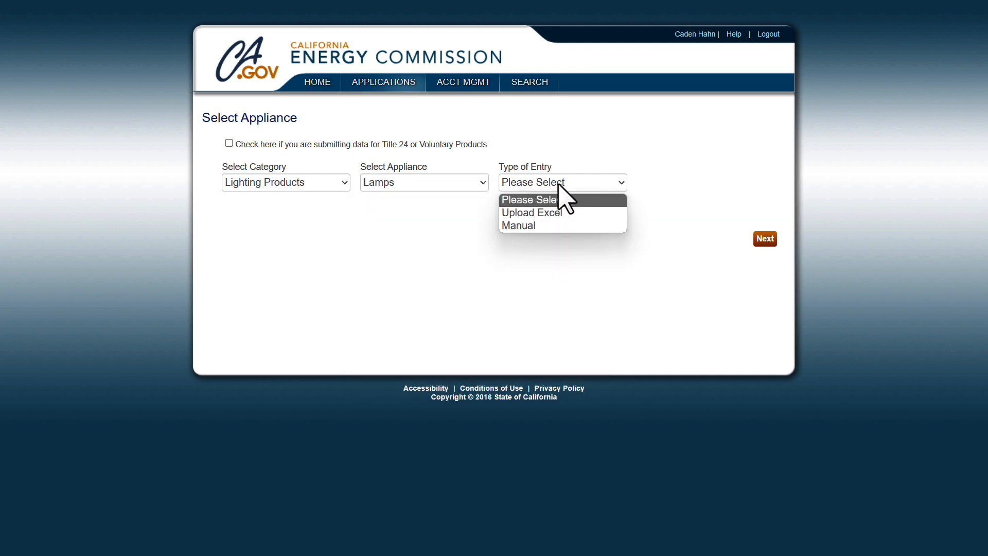
pyautogui.click(556, 213)
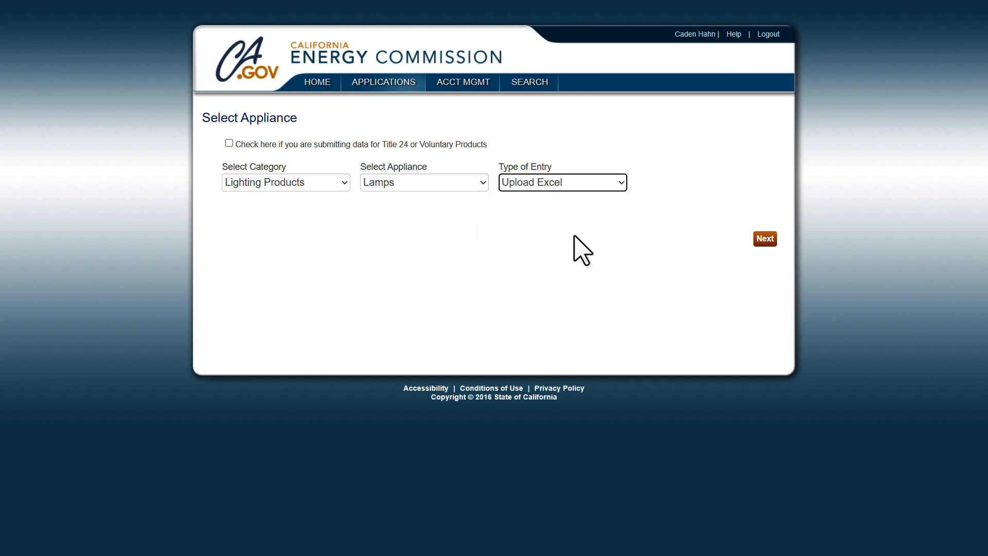
pyautogui.click(763, 244)
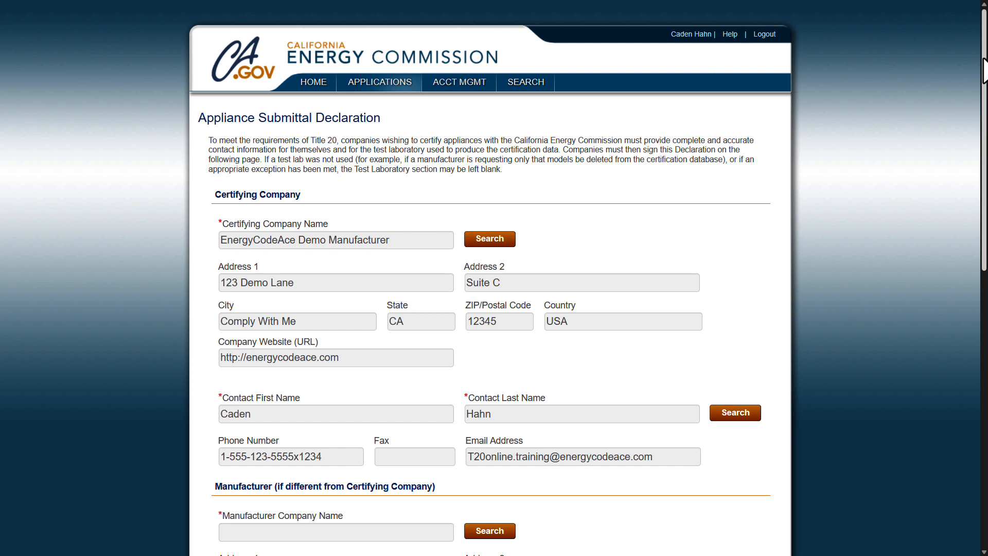
# Step: Include the EnergyCodeAce Demo Test Lab in the submittal declaration
pyautogui.moveTo(984, 58); pyautogui.dragTo(983, 58)
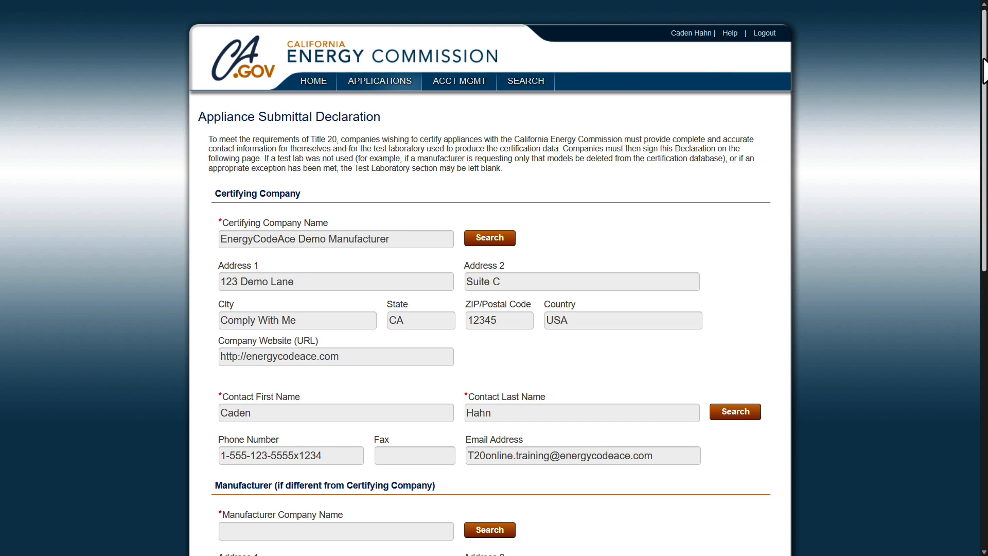
pyautogui.moveTo(984, 67); pyautogui.dragTo(984, 290)
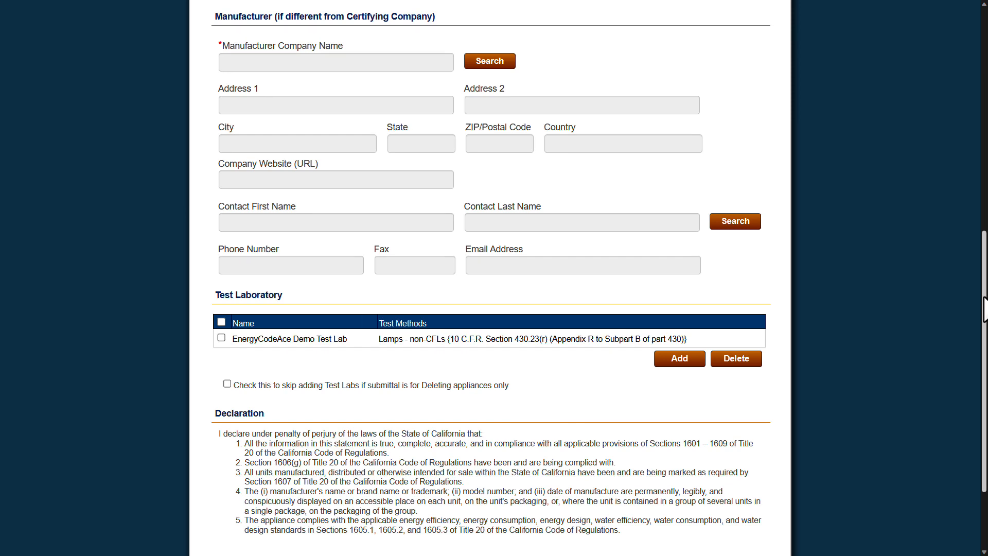
pyautogui.scroll(-2, 984, 308)
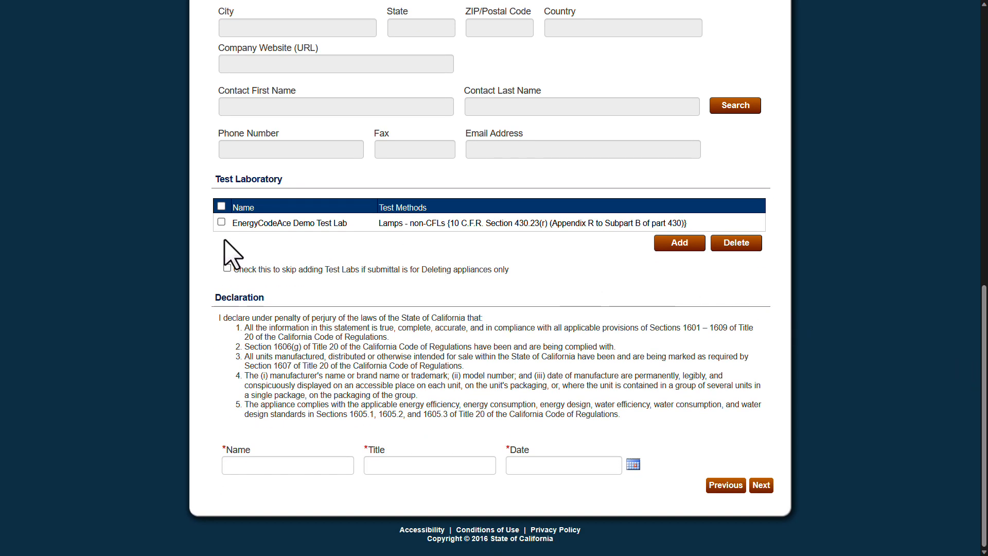
pyautogui.click(221, 222)
# Step: Sign the declaration with the signer's name, title Test Admin and date 11/17/2023
pyautogui.click(233, 466)
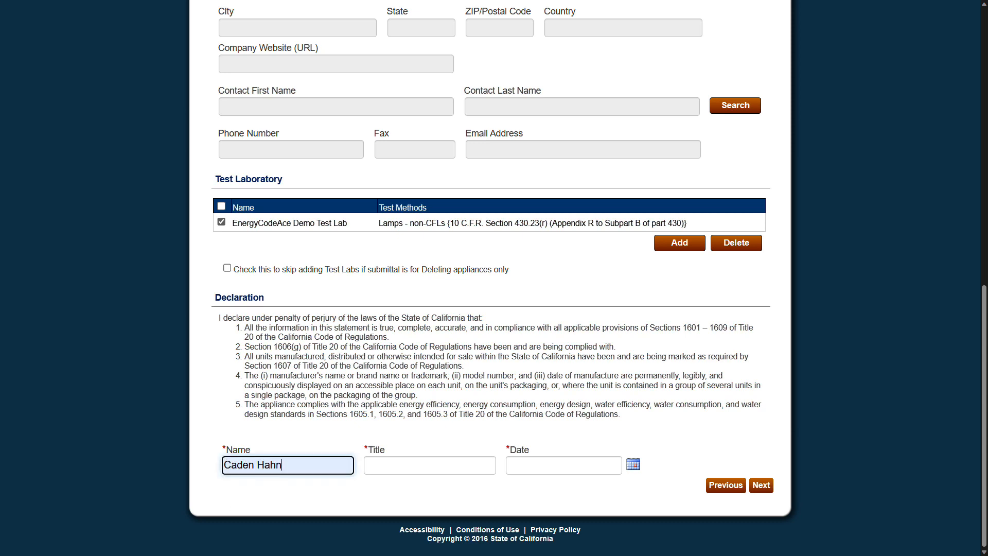
pyautogui.press('Tab')
pyautogui.write('Test Admin')
pyautogui.click(633, 465)
pyautogui.click(630, 415)
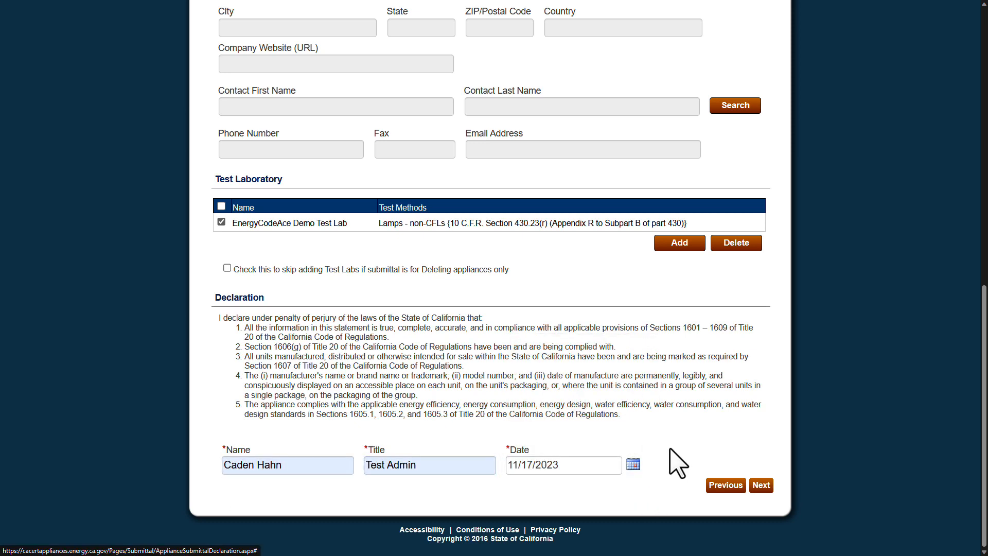
pyautogui.click(762, 484)
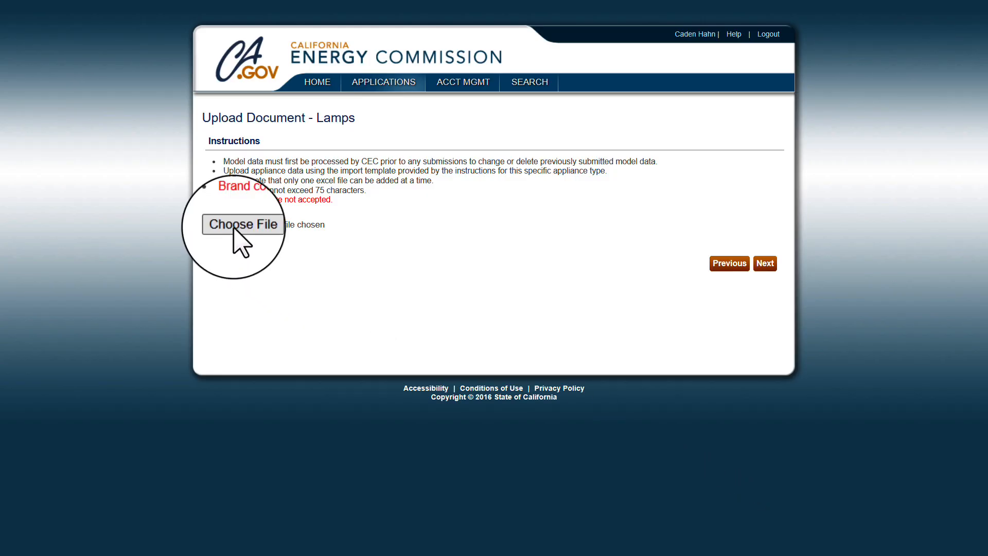
# Step: Upload the filled Excel template, listing Lamp model #123456 from TestBrand Inc
pyautogui.click(236, 225)
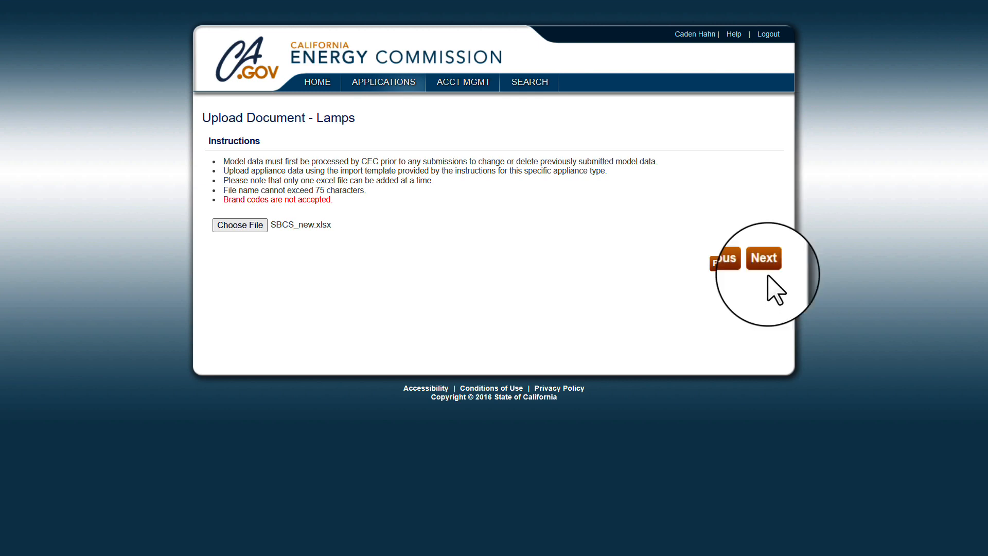
pyautogui.click(765, 263)
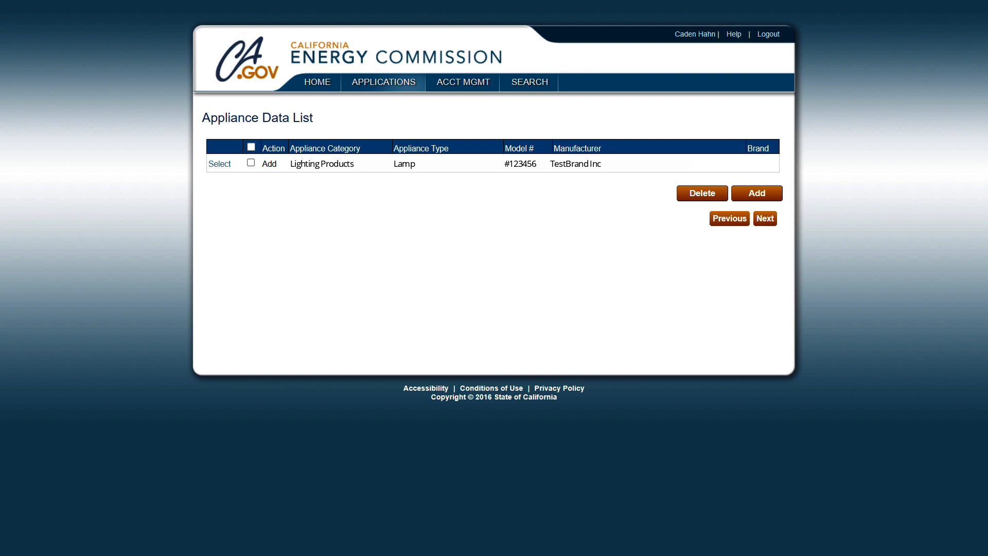
# Step: Validate the lamp model and submit it with public display date 11/14/2023
pyautogui.click(765, 221)
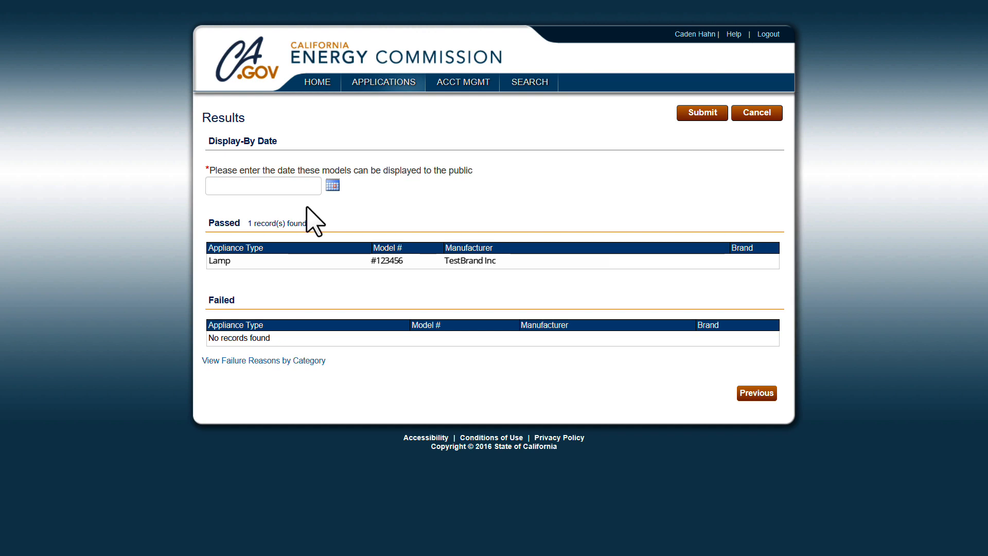
pyautogui.click(289, 185)
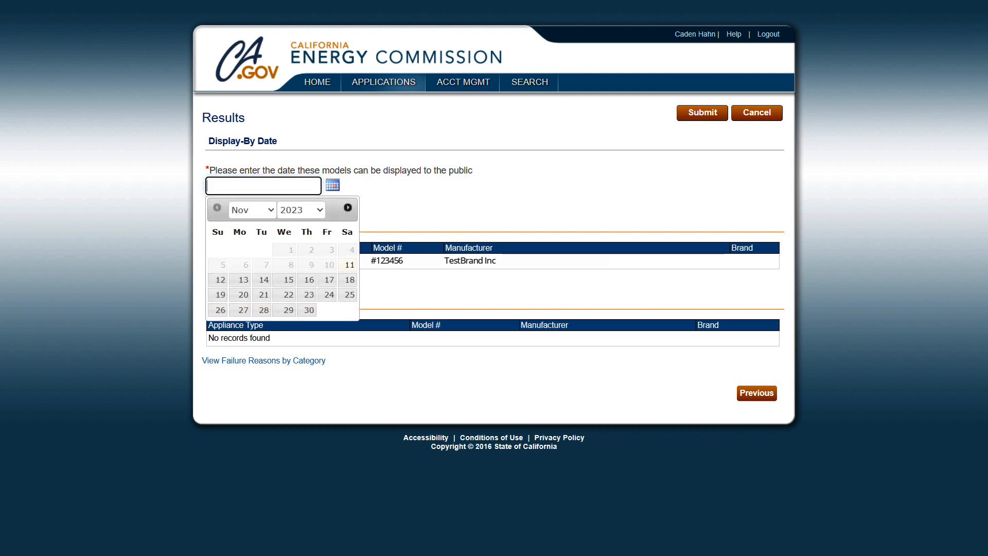
pyautogui.click(264, 281)
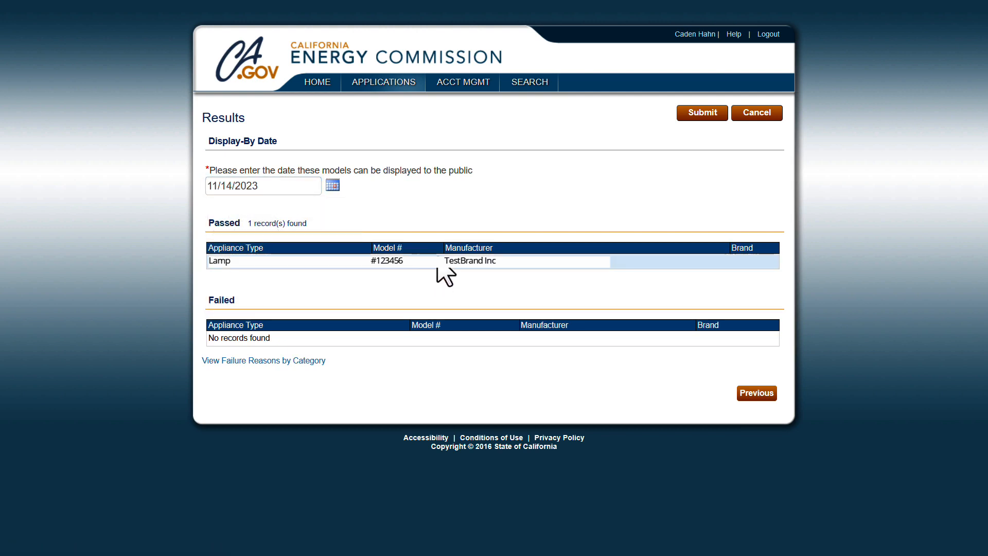
pyautogui.click(703, 112)
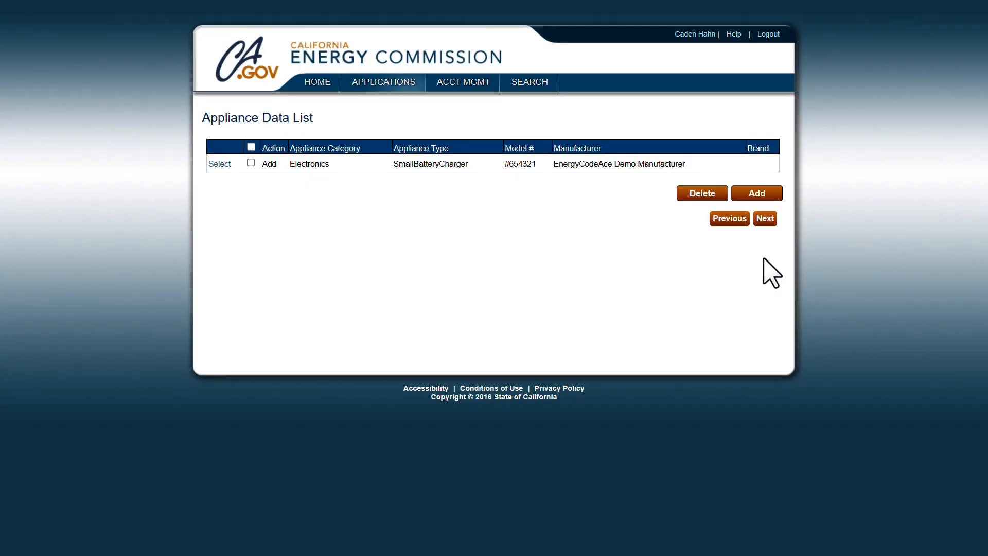
# Step: Find the charger's failure reason, Battery Backup (T/F) required, and reopen model #654321 for editing
pyautogui.click(765, 220)
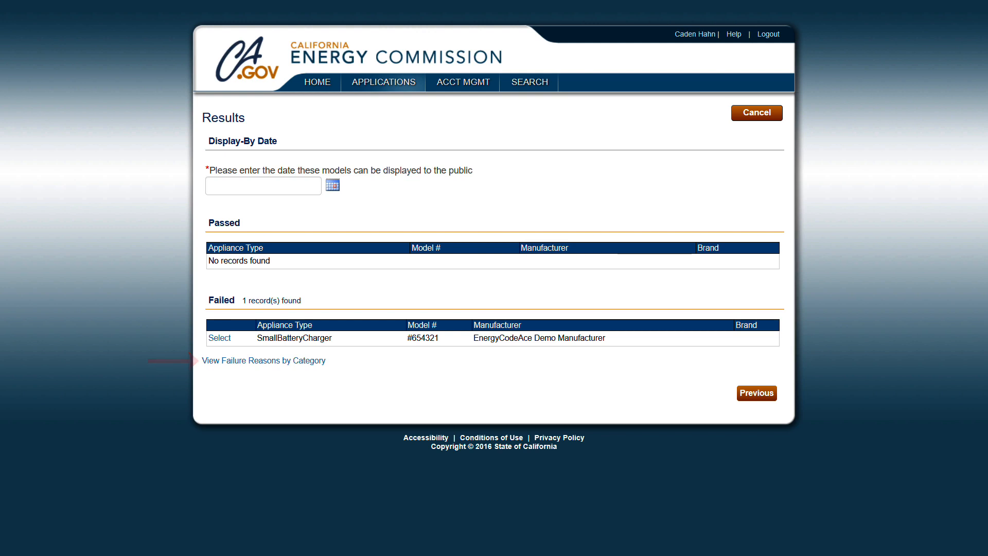
pyautogui.click(254, 364)
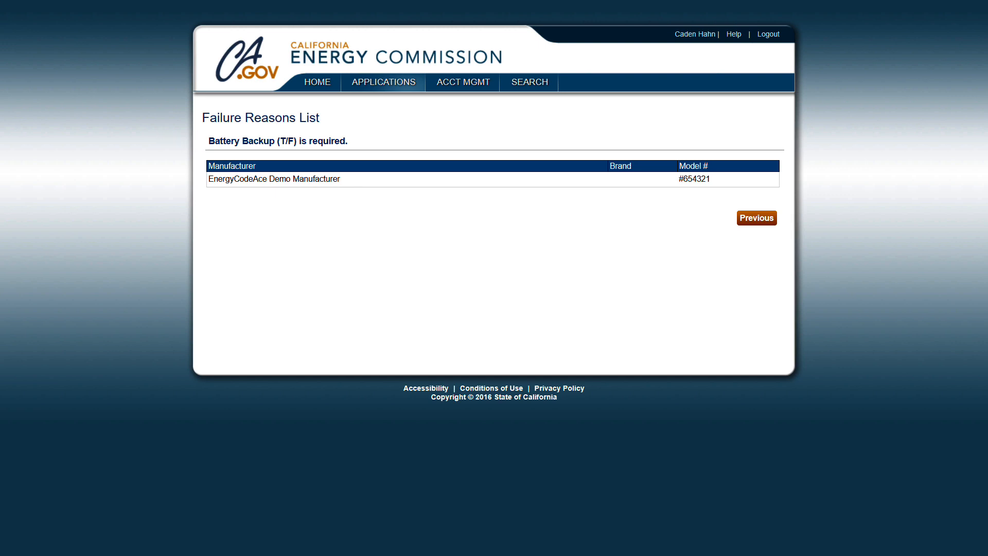
pyautogui.click(756, 218)
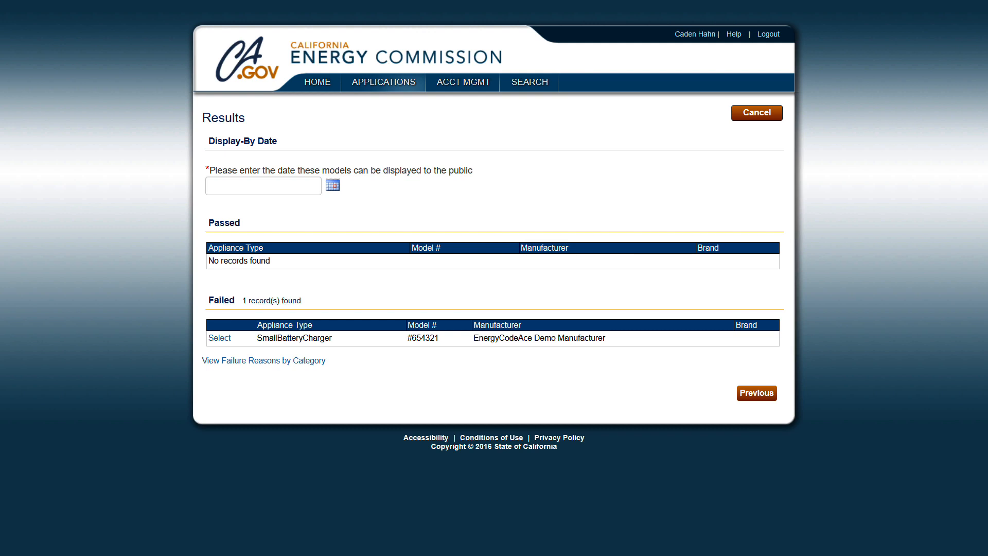
pyautogui.click(219, 338)
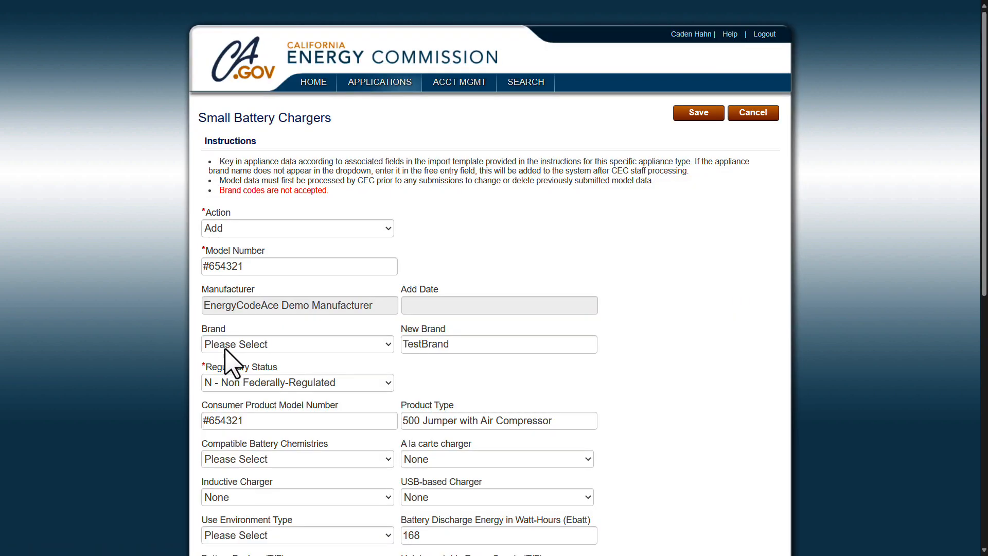
# Step: Set Battery Backup (T/F) to True for charger #654321 and save the record
pyautogui.scroll(-3, 671, 403)
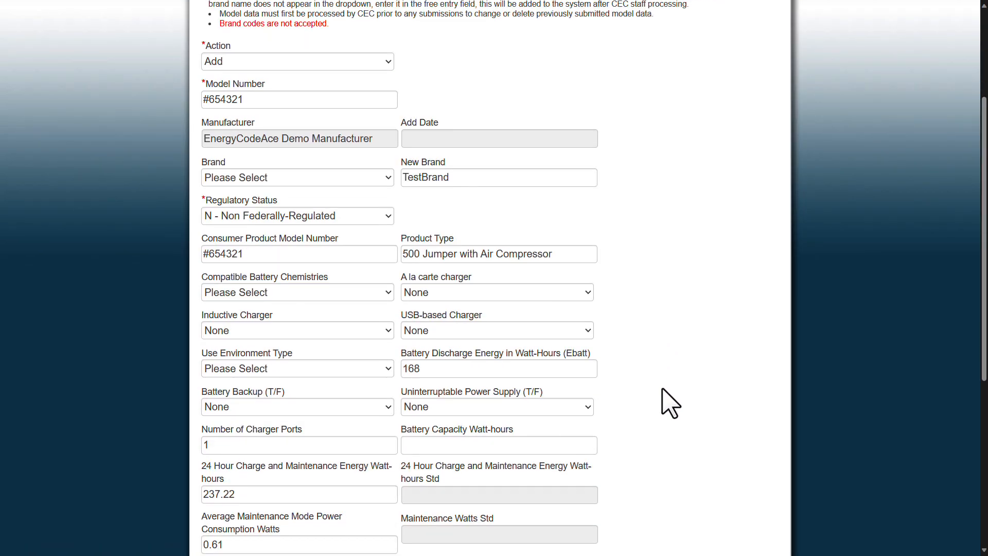
pyautogui.click(303, 409)
pyautogui.click(290, 436)
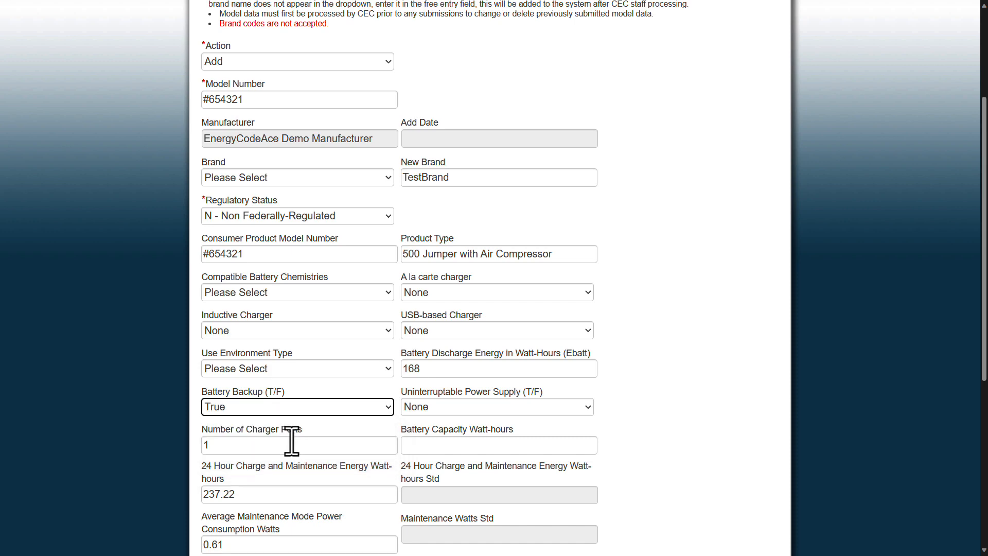
pyautogui.click(656, 381)
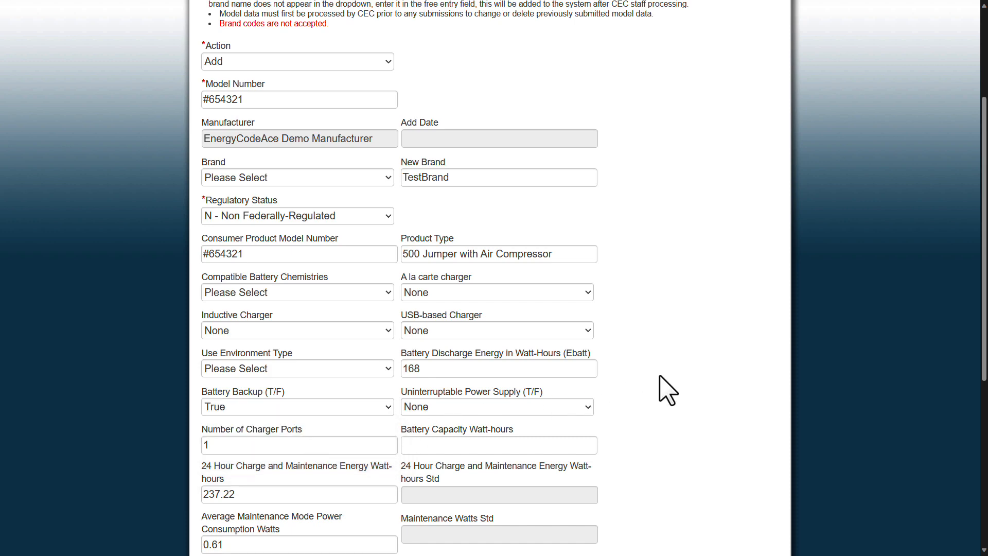
pyautogui.scroll(3, 667, 390)
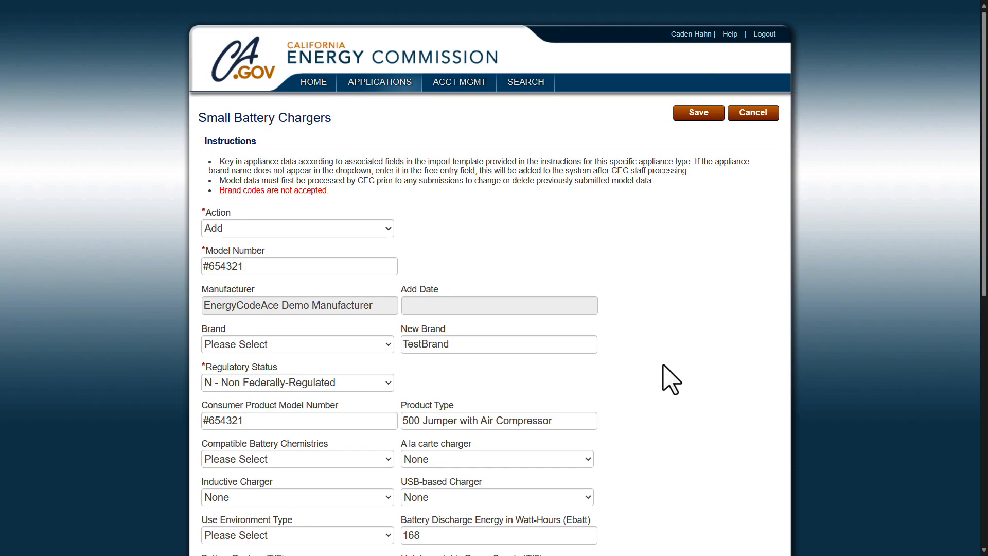
pyautogui.click(700, 113)
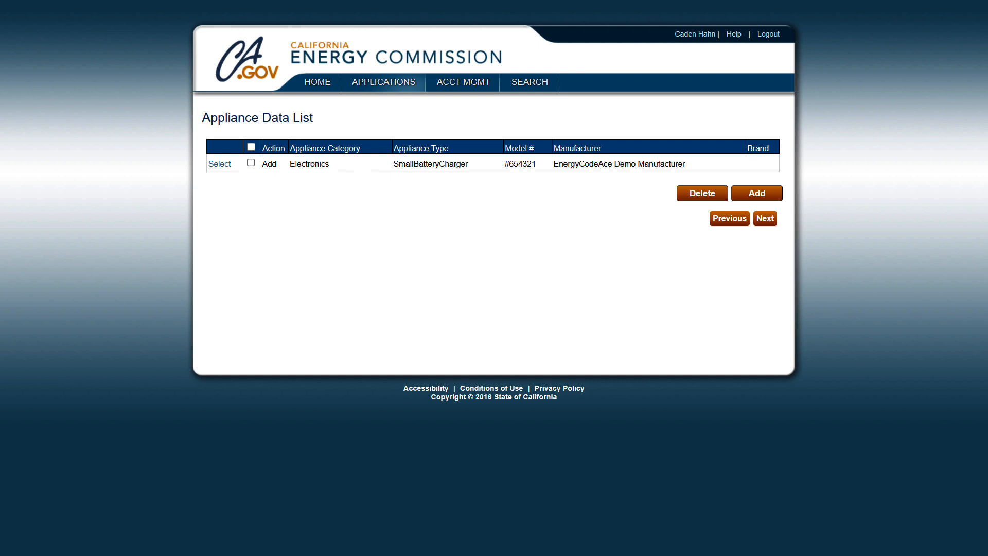
# Step: Revalidate charger #654321 and submit it with public display date 11/30/2023
pyautogui.click(765, 218)
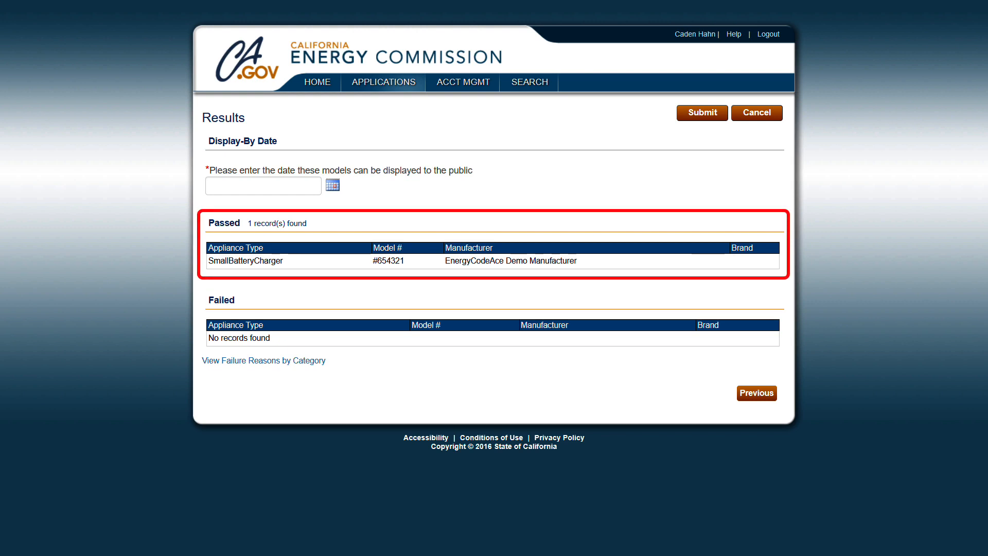
pyautogui.click(333, 185)
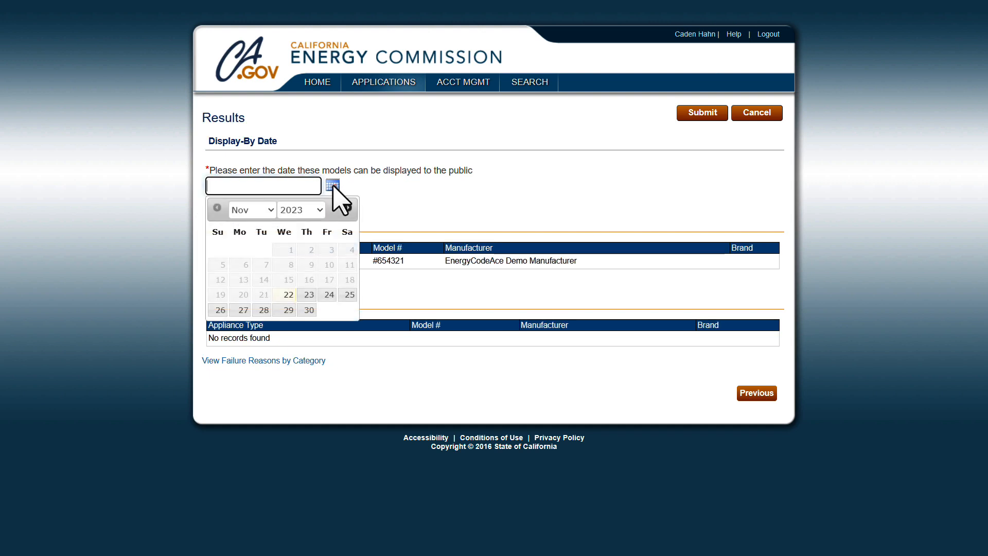
pyautogui.click(309, 310)
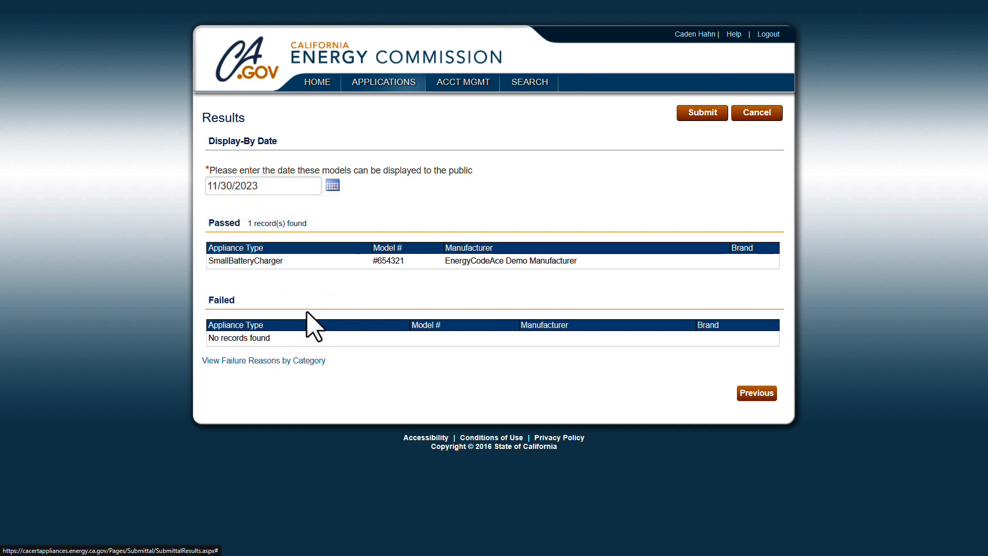
pyautogui.click(703, 115)
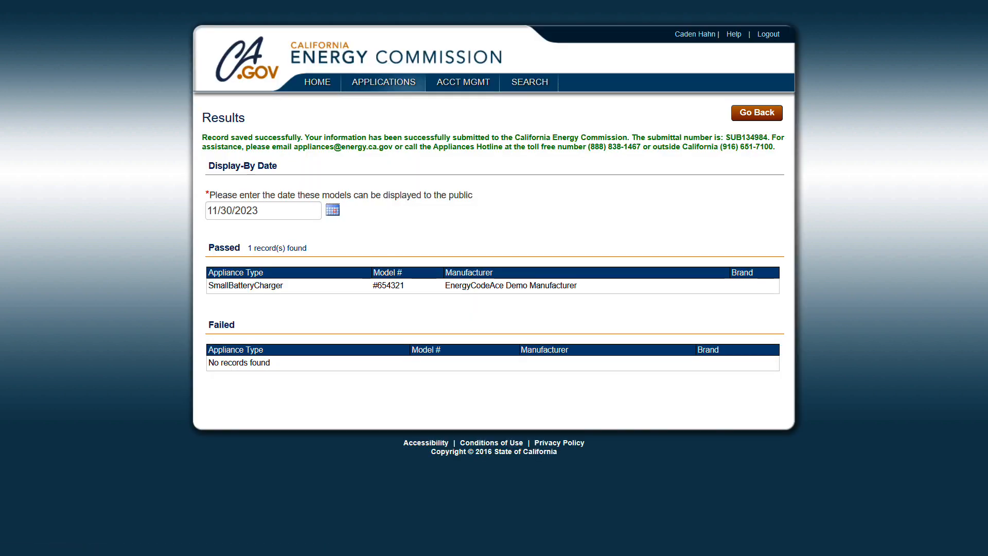